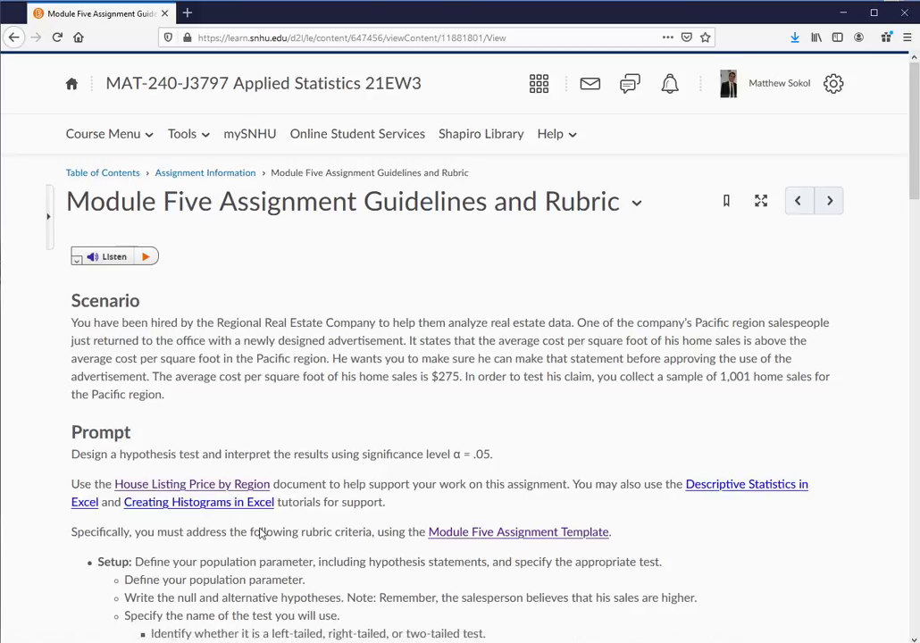
Step: Switch to the House Listing Price by Region workbook and highlight the Pacific sheet's Cost per square foot column in yellow
left_click(217, 490)
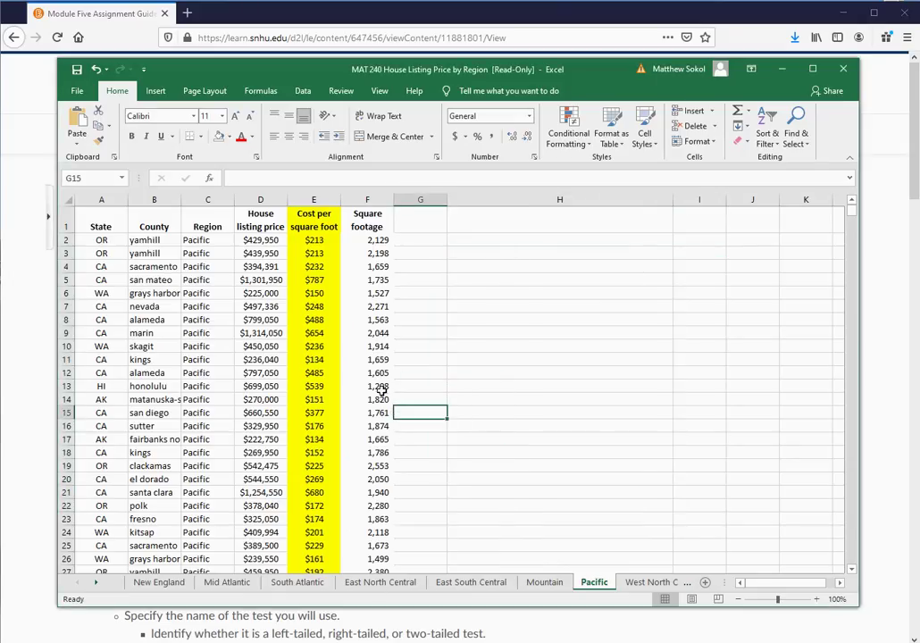
left_click(314, 201)
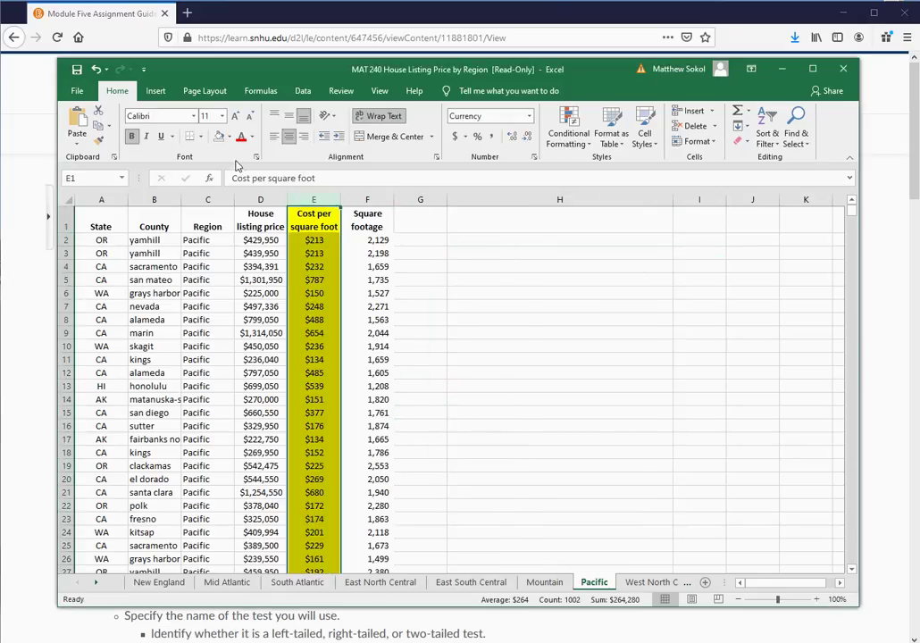
left_click(356, 304)
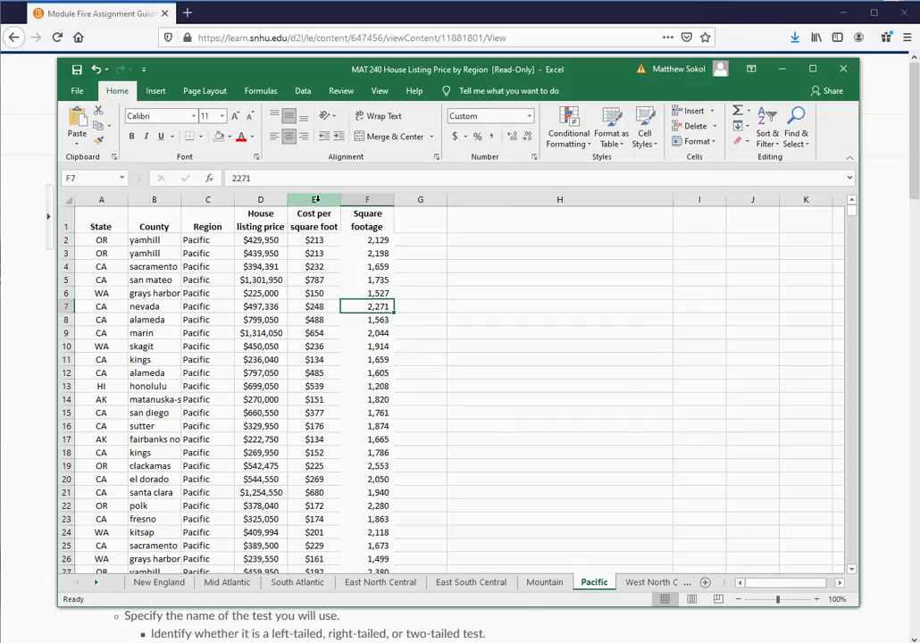
left_click(314, 200)
left_click(228, 136)
left_click(257, 241)
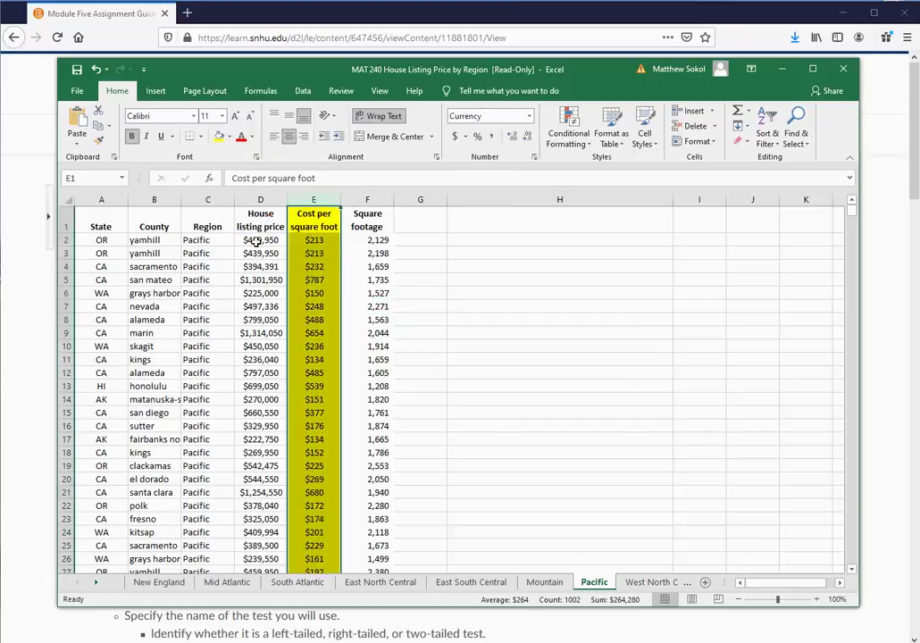
Step: Enter the label "Regional sales person's mean" in H2 with the value $275 beside it in I2
left_click(471, 240)
type("R")
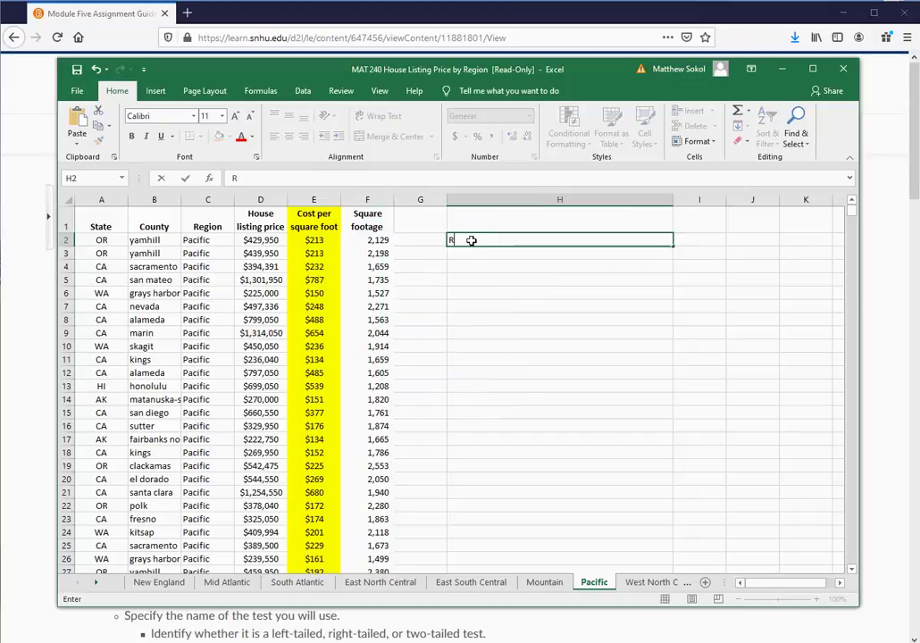
type("egional sal")
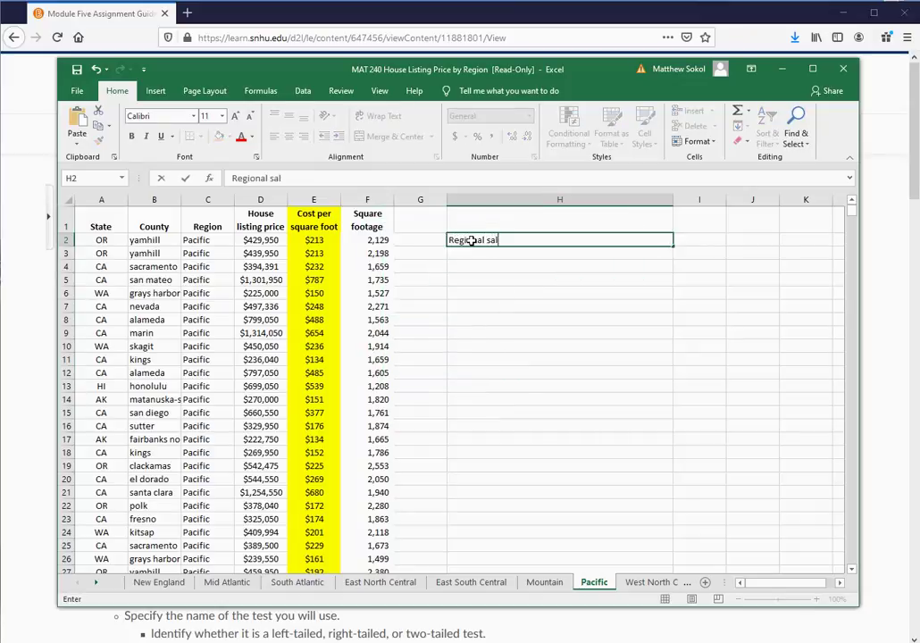
type("es person's mean")
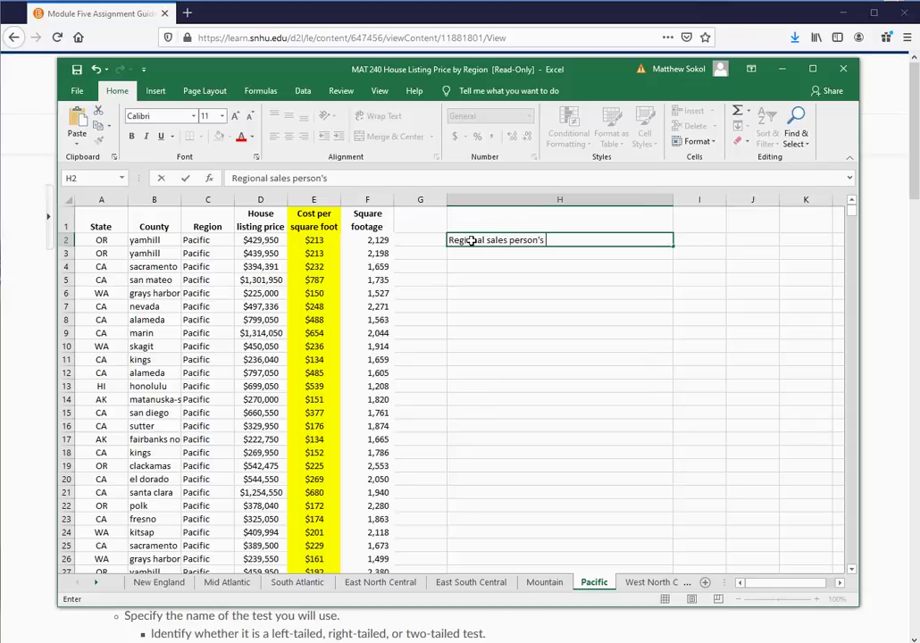
key("Tab")
type("$275")
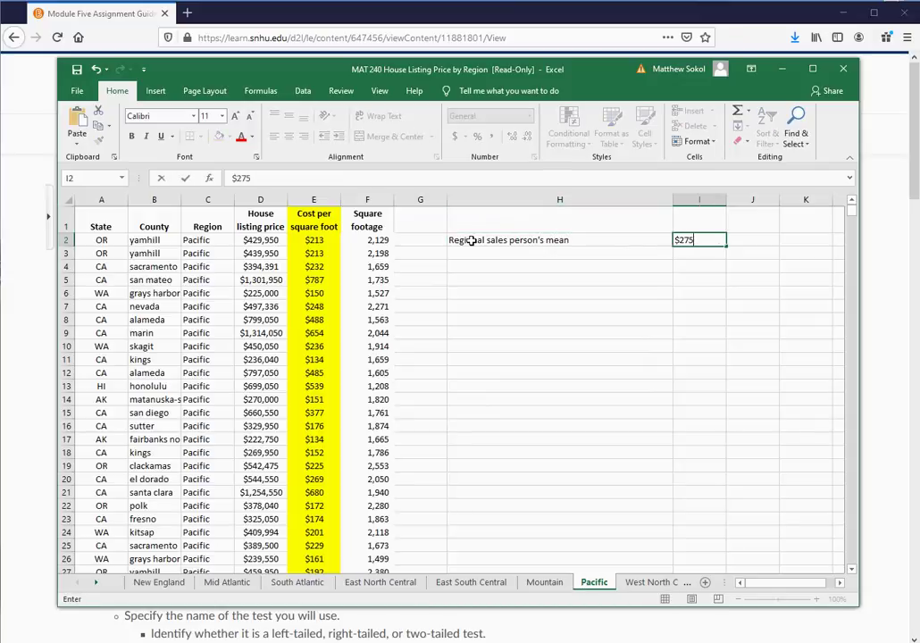
key("Return")
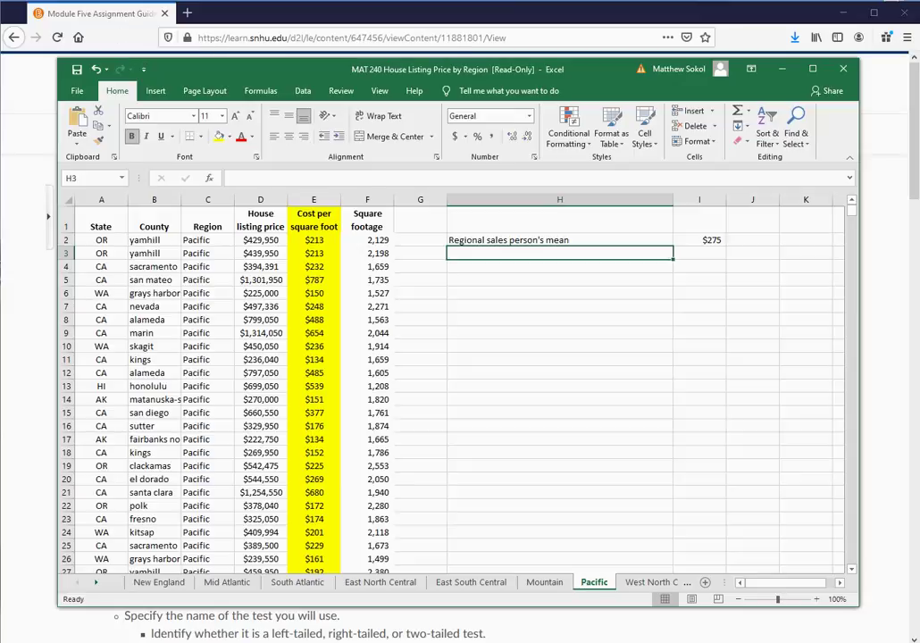
Step: Open the Module Five Assignment Template from the assignment page in Word, review its sections through the Conclusion, and put it away
left_click(19, 232)
scroll(212, 307, "down", 5)
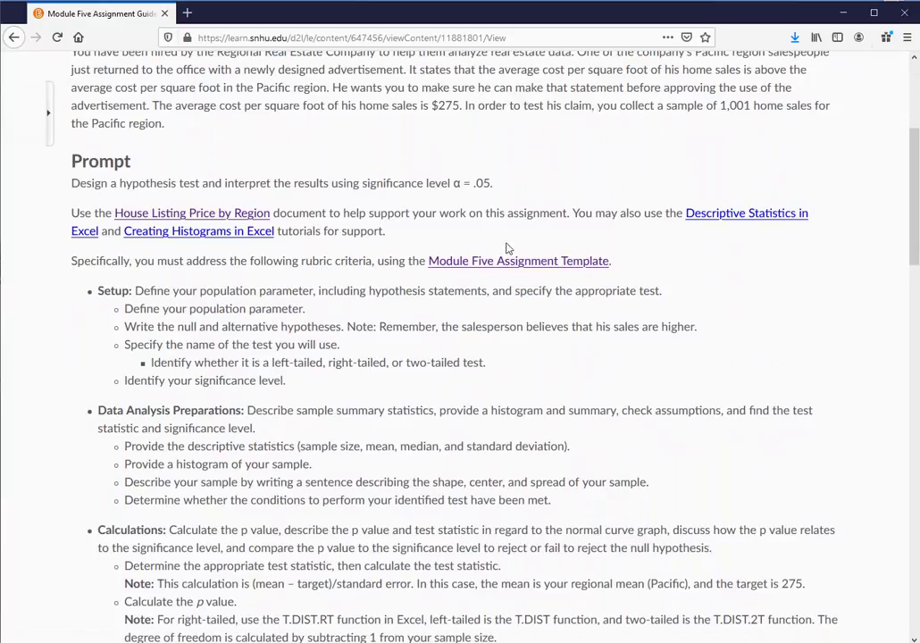
left_click(459, 268)
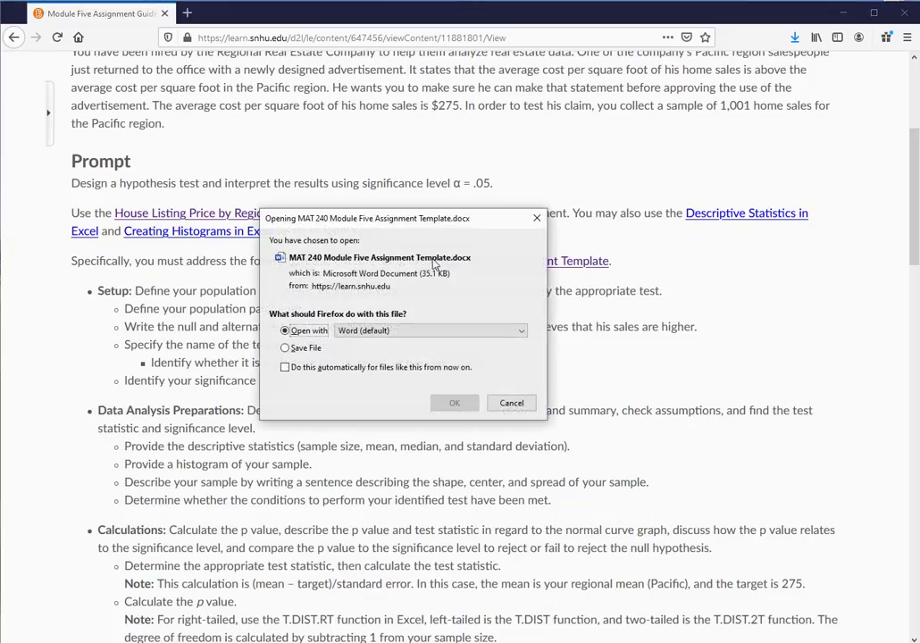
left_click(454, 403)
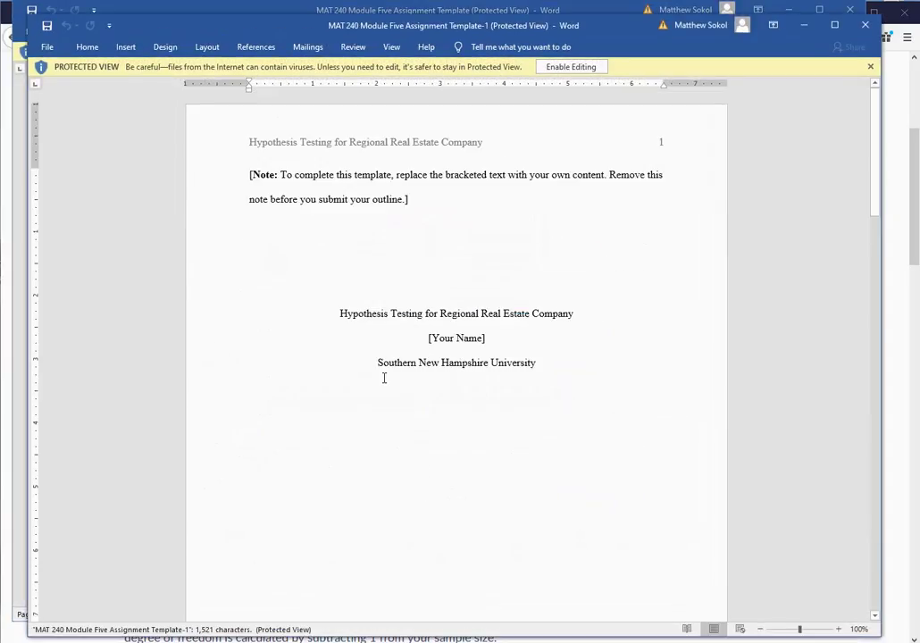
scroll(523, 267, "down", 12)
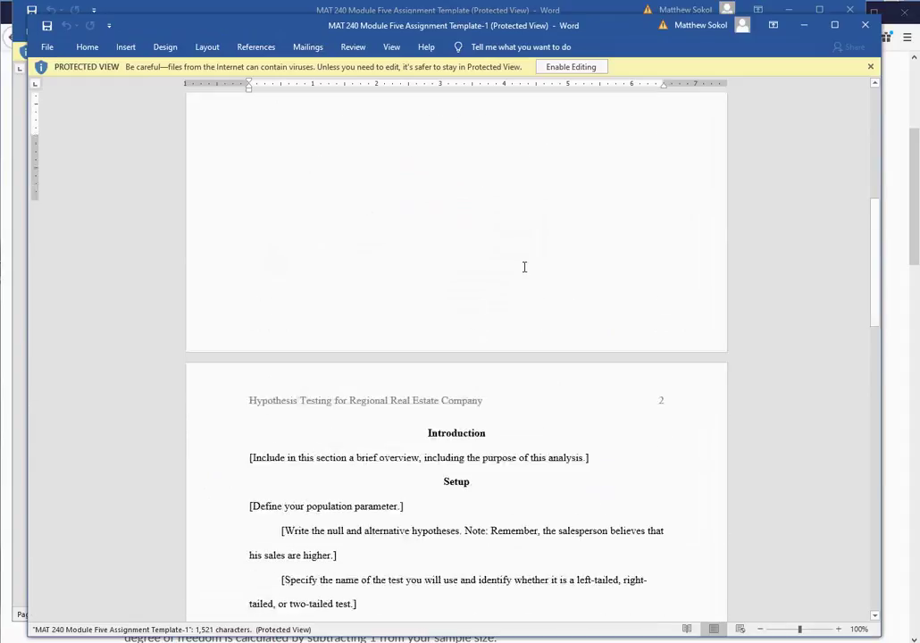
scroll(363, 344, "down", 10)
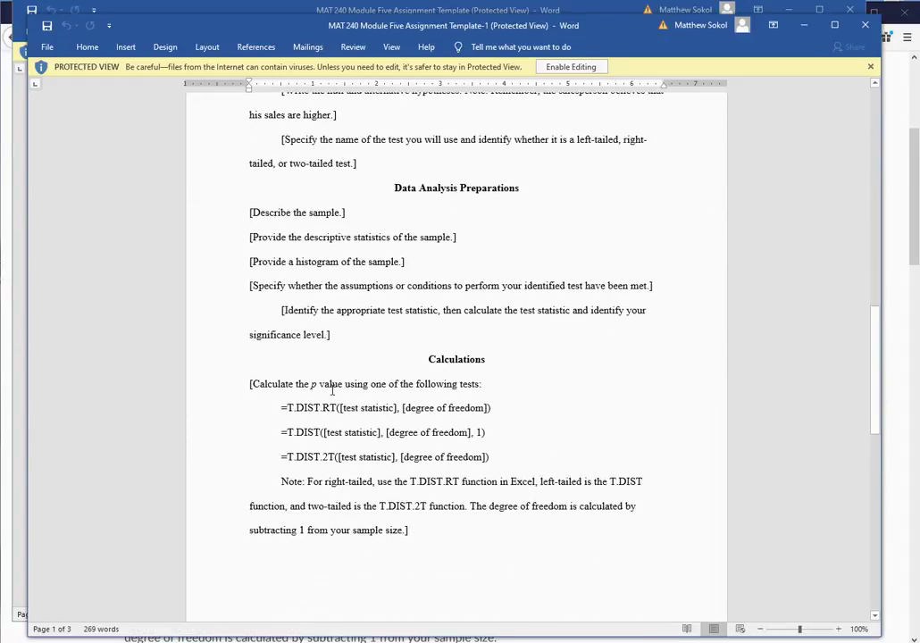
scroll(363, 344, "down", 3)
scroll(368, 439, "down", 2)
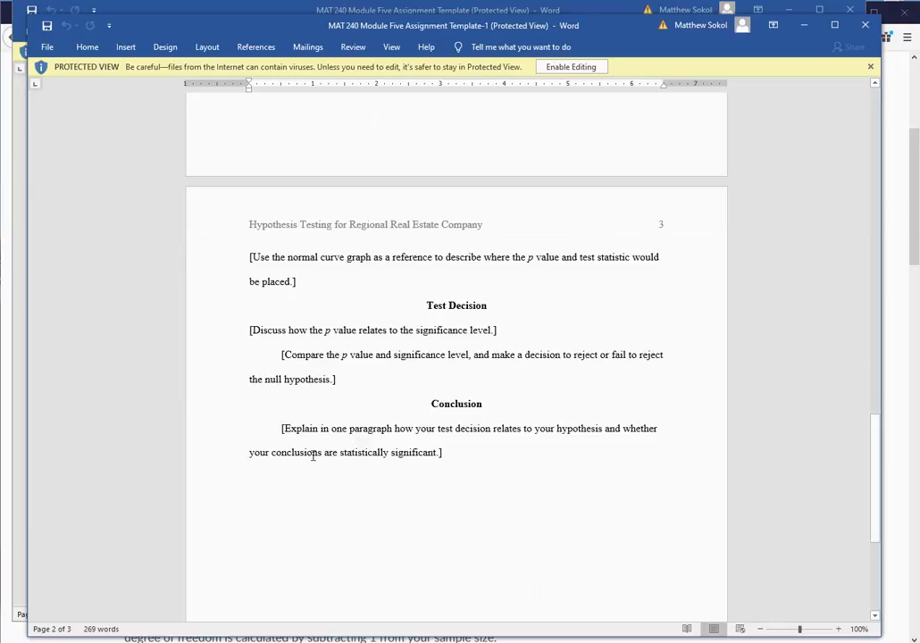
left_click(806, 25)
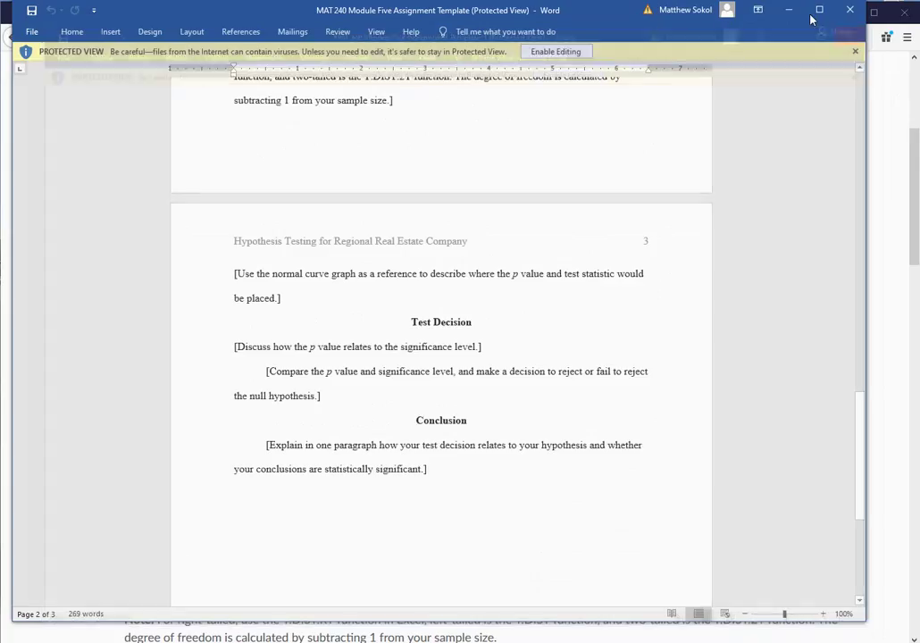
left_click(848, 10)
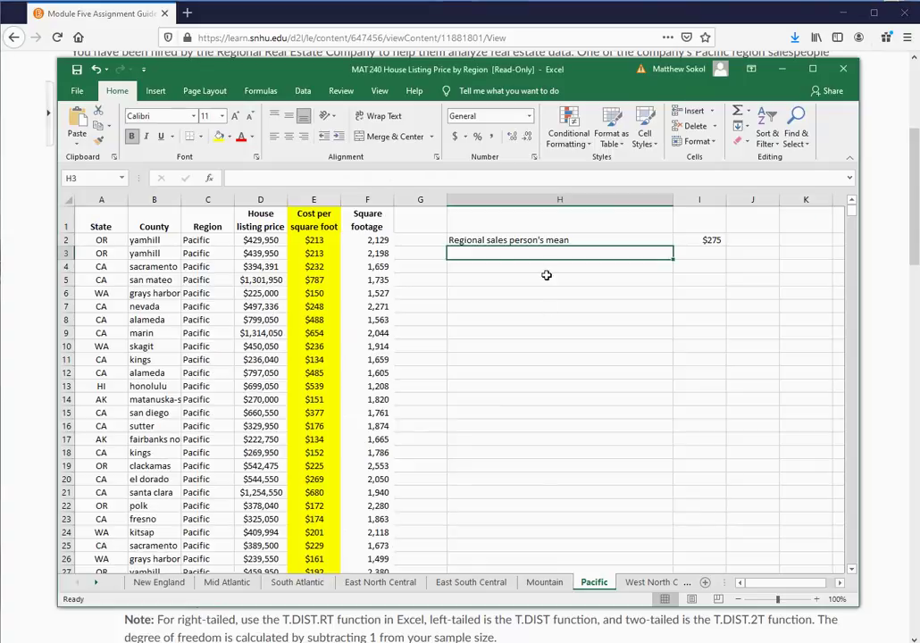
Step: Back in the Excel workbook, enter the heading "Population Parameter" in H4 and bold the sales person's mean label and value
key("alt+Tab")
left_click(468, 267)
type("Population Parameter")
key("Return")
left_click(458, 239)
left_click(689, 240, "shift")
key("ctrl+b")
Step: Describe the parameter in H5 as "Population mean in the Pacific region for cost per square foot"
left_click(477, 279)
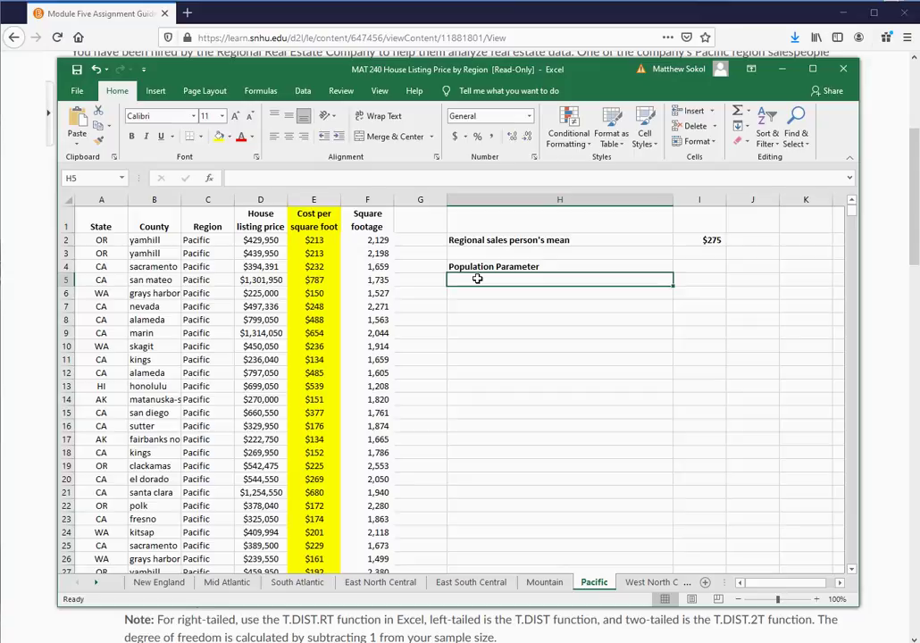
type("Population me")
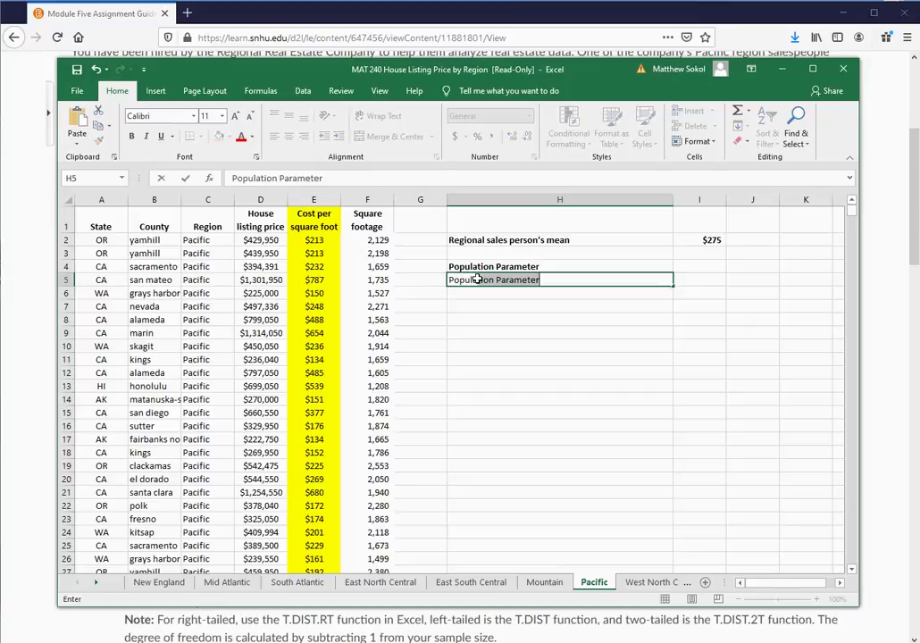
type("an in th")
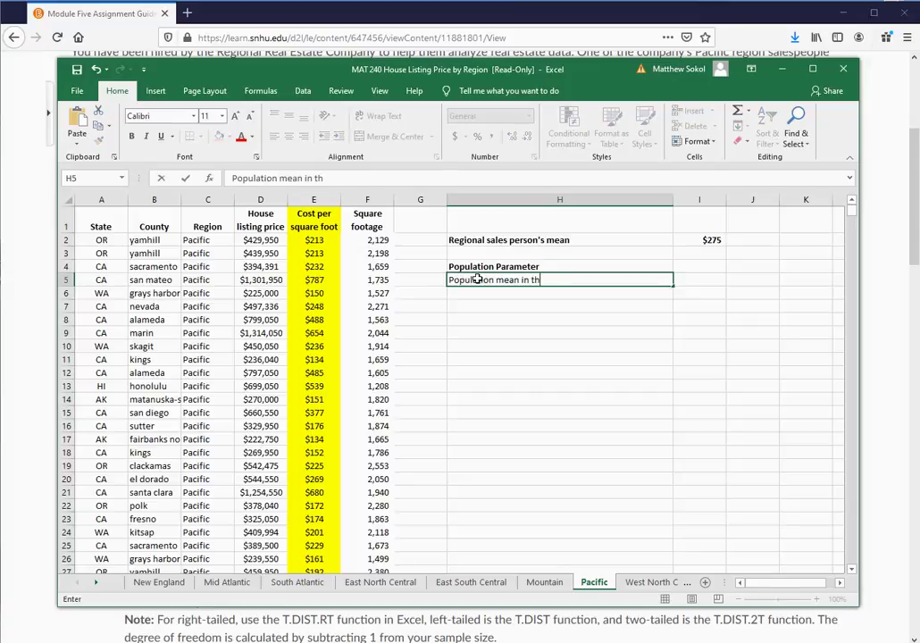
type("e Pacific region for")
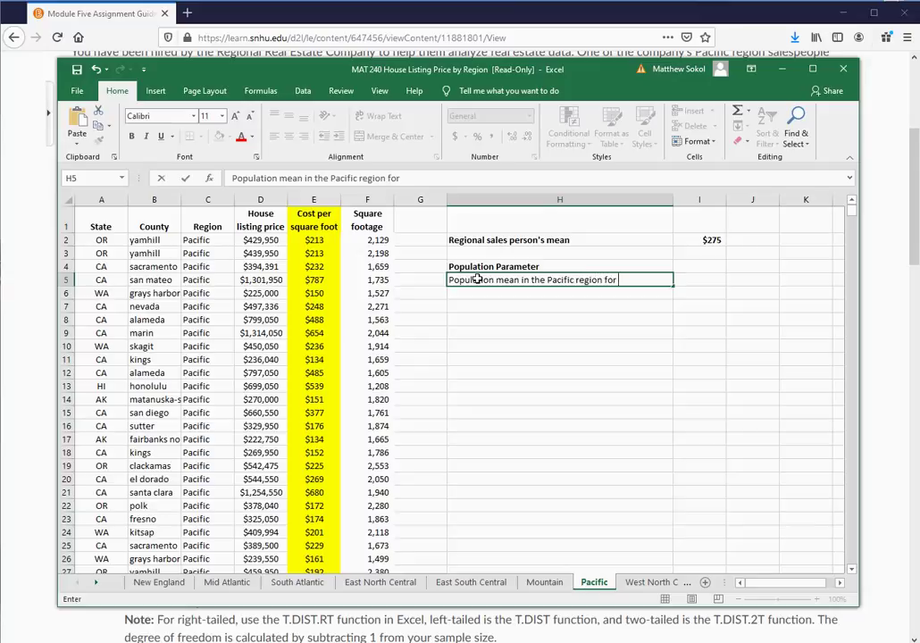
type(" cost per square foot")
key("Return")
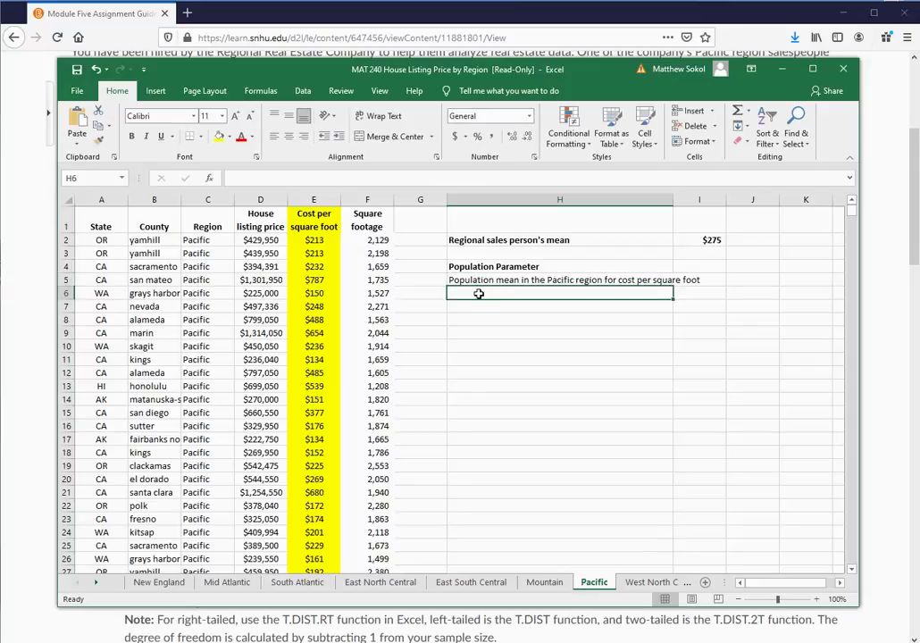
Step: Enter the definition "Let u = mean cost per square foot in Pacific Region" in H6 in bold
type("Let u")
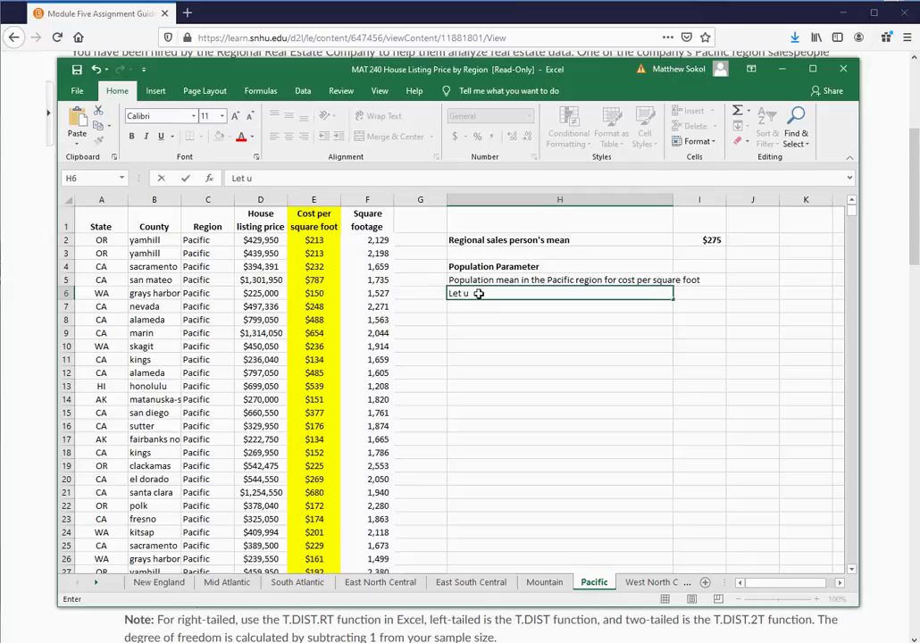
type(" = mean cost e")
type("er square foot")
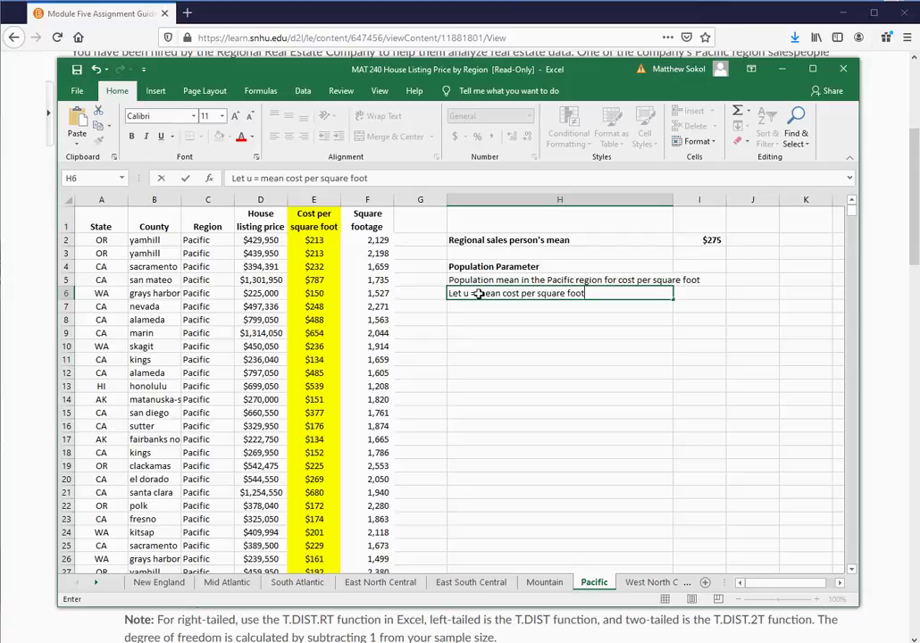
type(" in Pacific Region")
key("ctrl+Return")
key("ctrl+b")
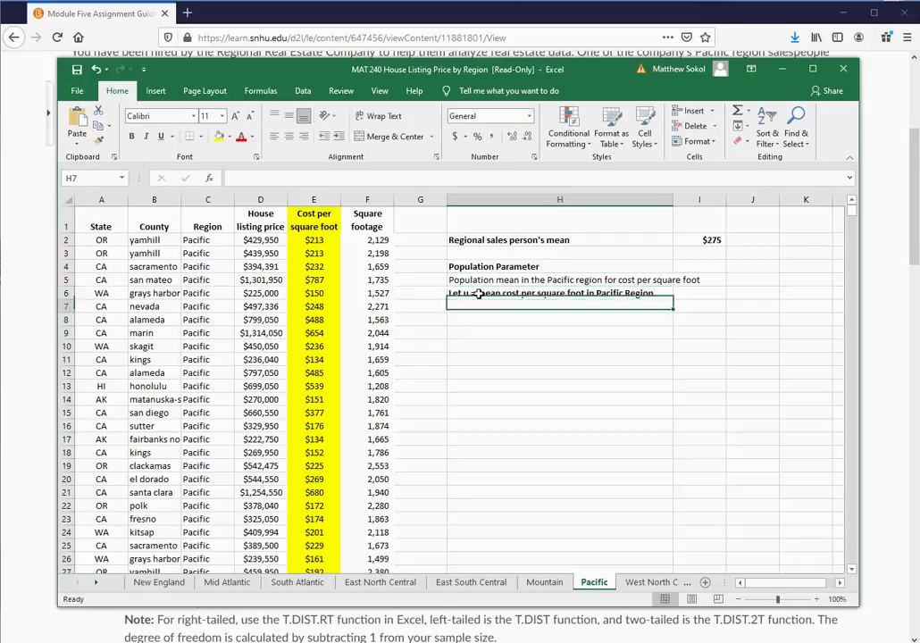
Step: Make all the text in column H bold
left_click(484, 278)
left_click(131, 136)
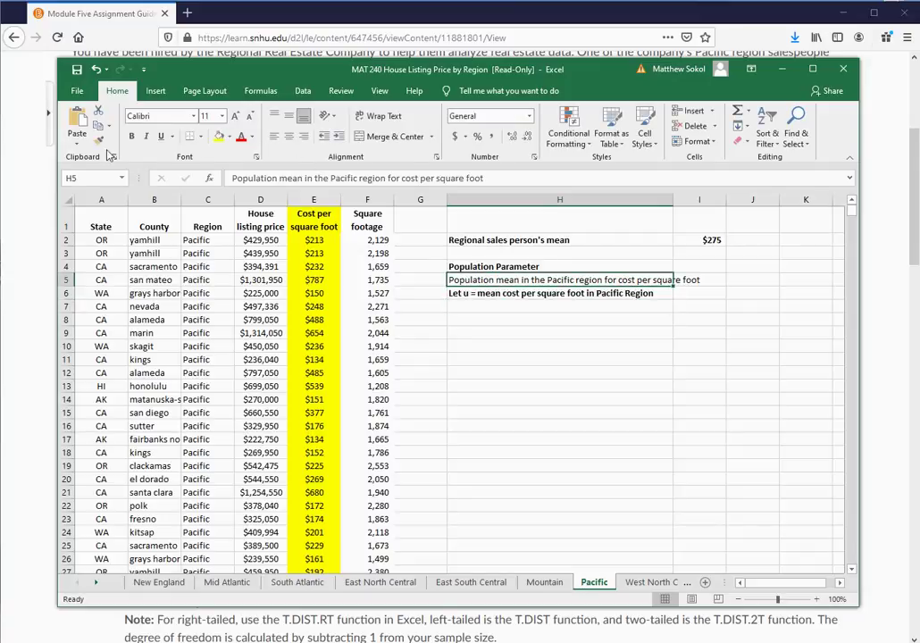
left_click(536, 199)
left_click(134, 136)
left_click(134, 136)
left_click(494, 325)
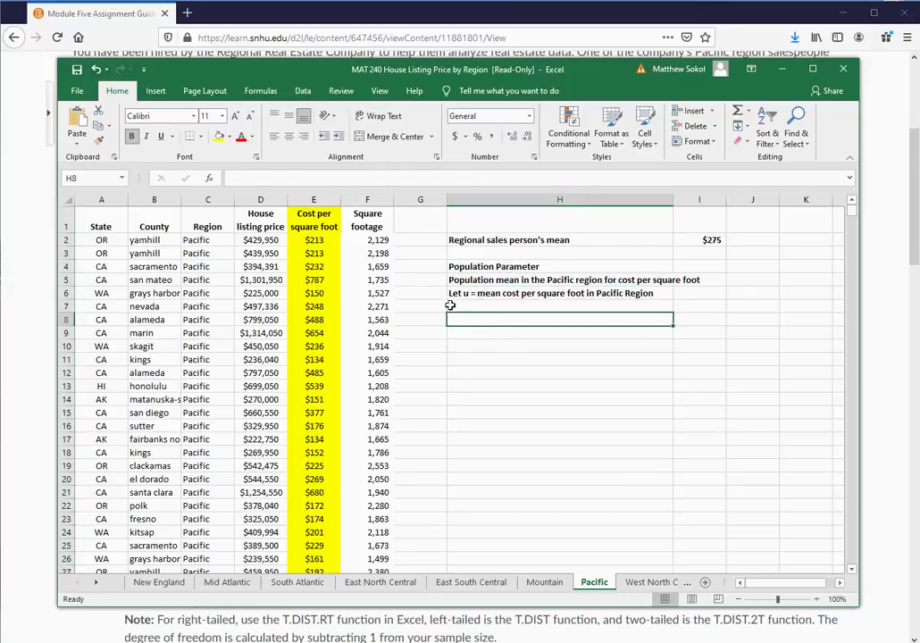
Step: Check the tail types listed in the assignment's Setup criteria and enter the heading "Left-Tailed Test" in H8 of the workbook
left_click(94, 15)
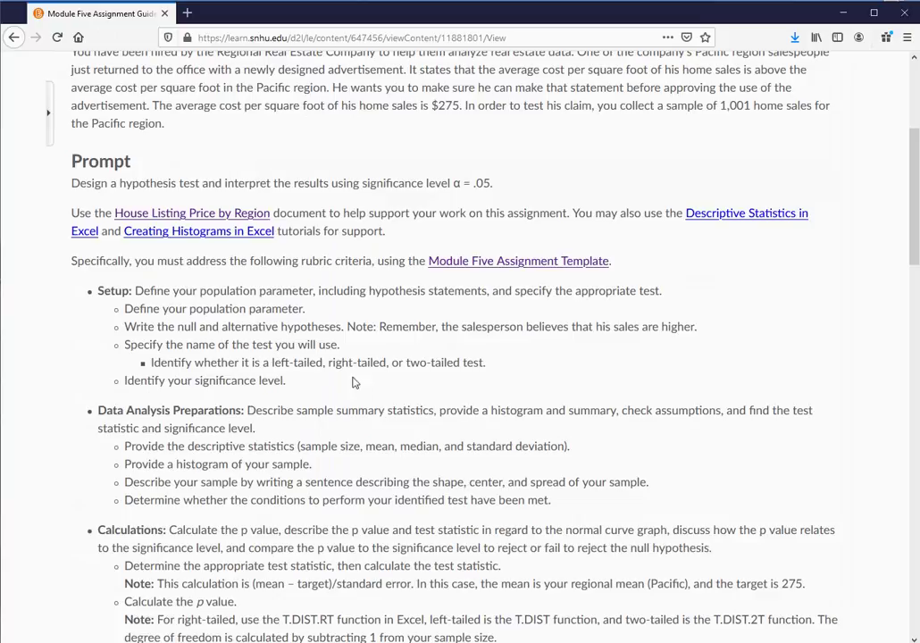
left_click_drag(272, 363, 485, 363)
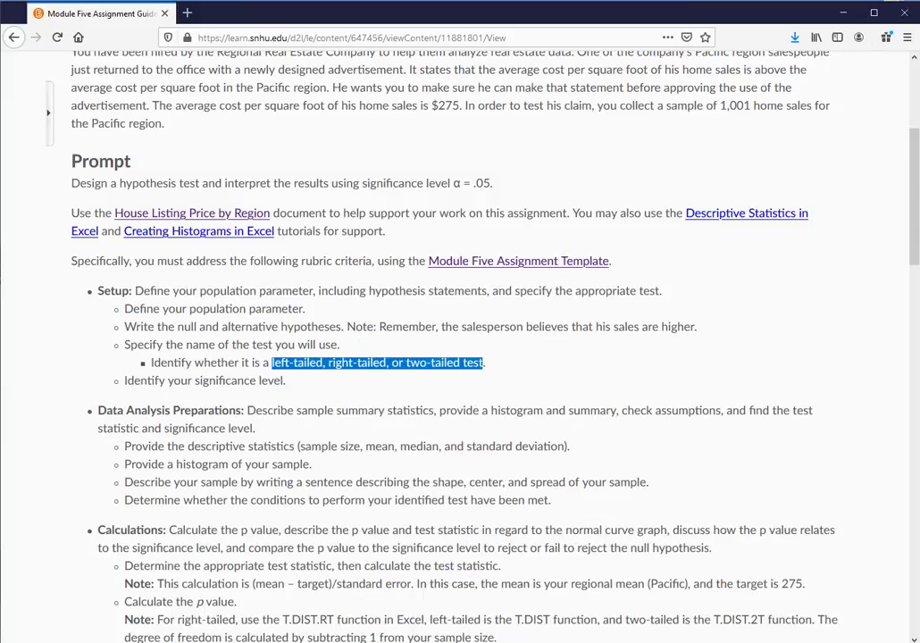
left_click(473, 620)
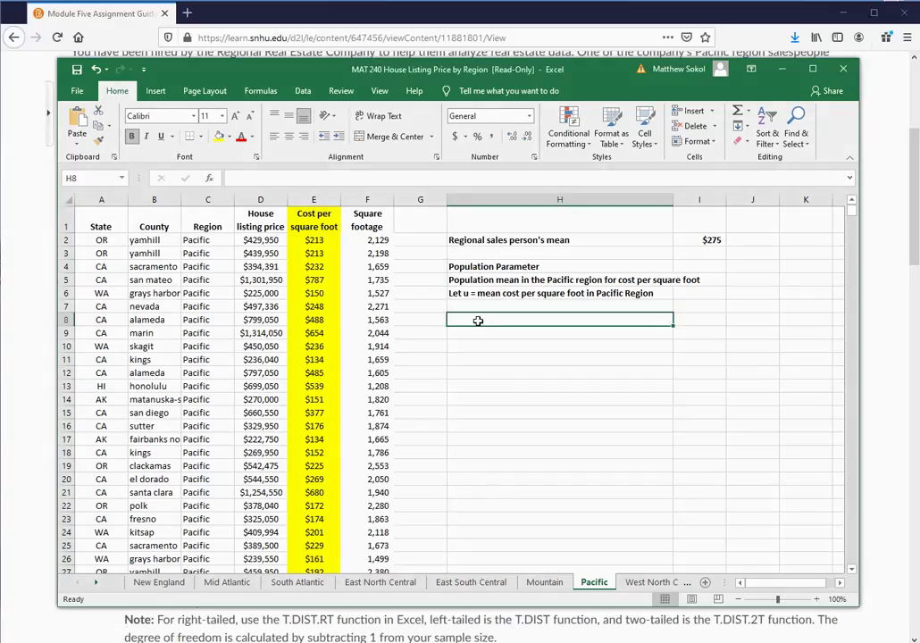
type("Let ")
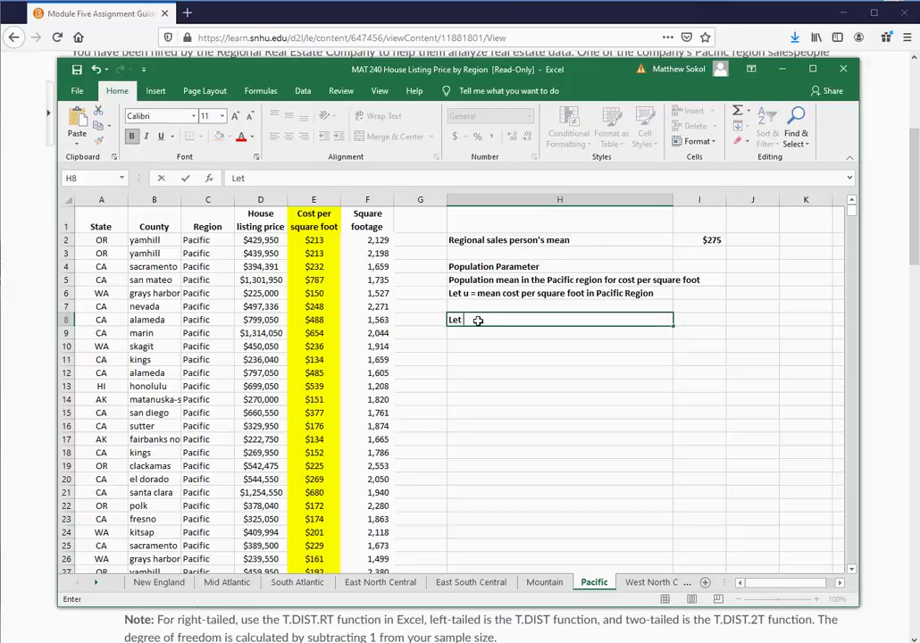
type("-Tailed Test")
key("Return")
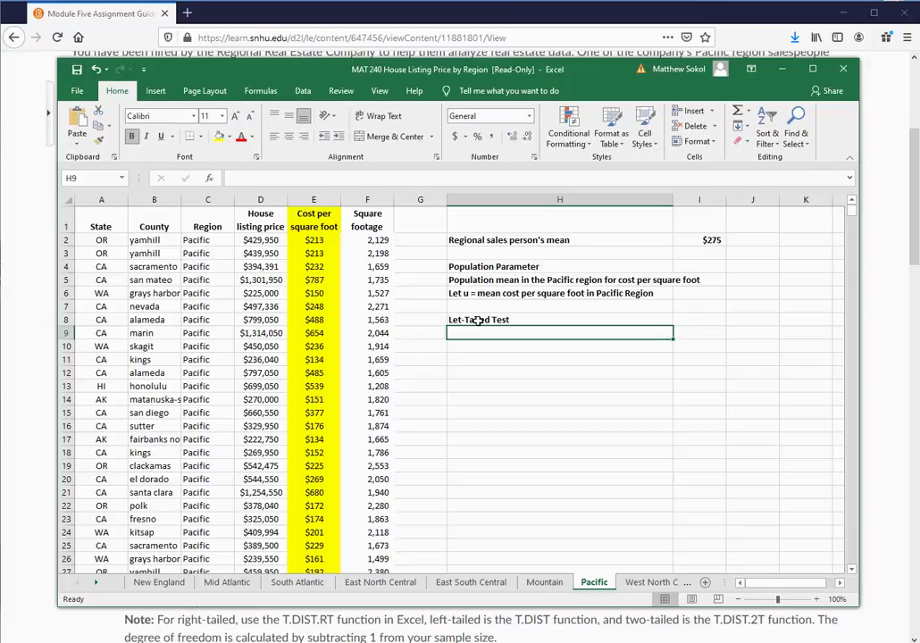
double_click(455, 319)
type("f")
key("Return")
Step: Write the left-tailed hypotheses under the heading: "H0: u = #" in H9 and "H1: u < #" in H10
type("H0: u = ")
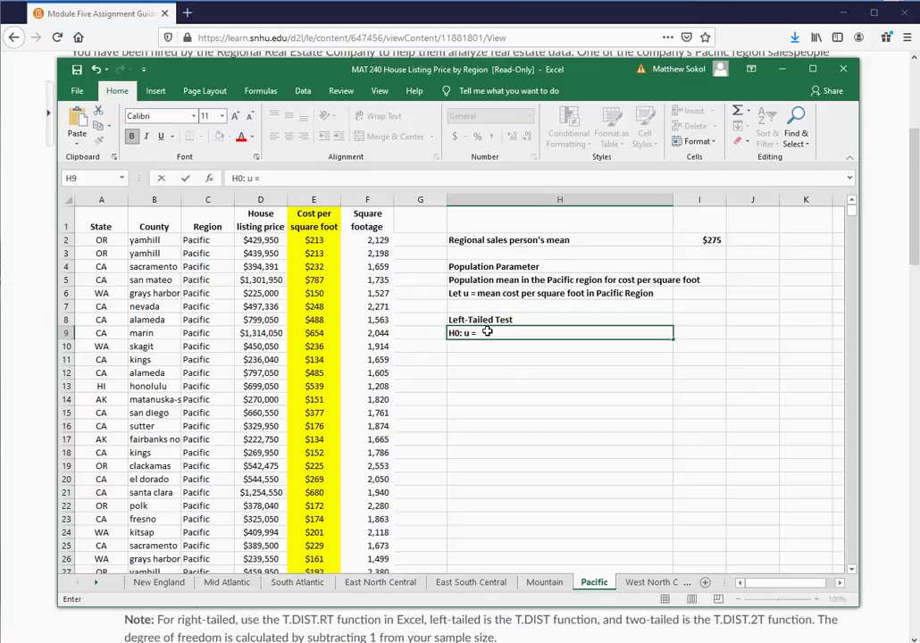
type("#")
key("Return")
type("H1")
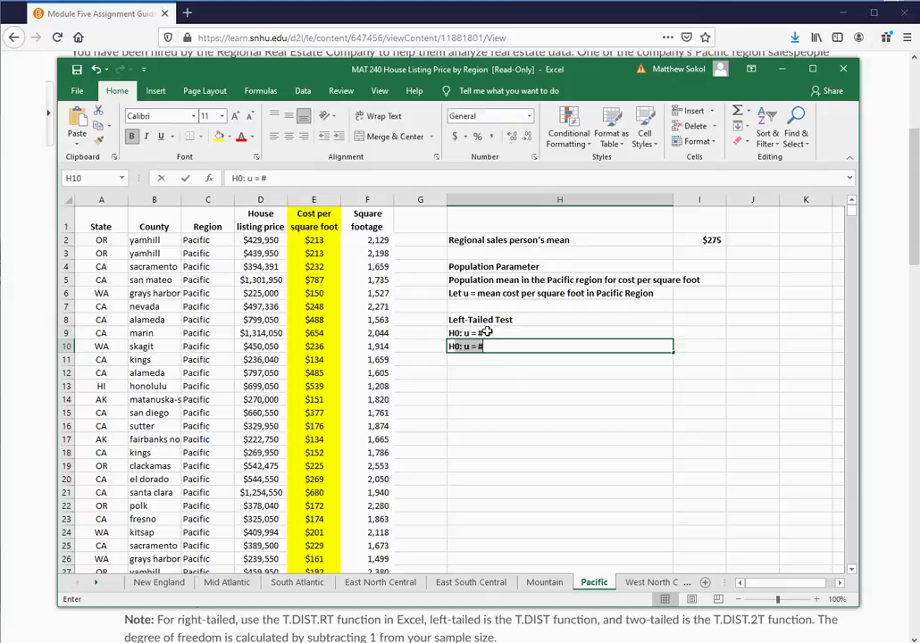
type(": u < #")
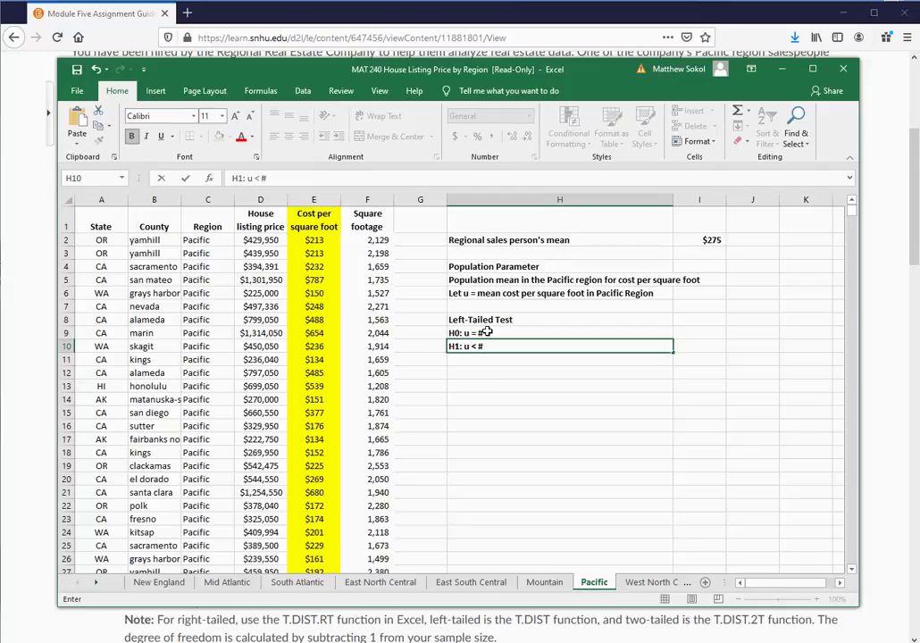
Step: Enter the heading "Right-Tailed Test" in H12, leaving a blank row below the left-tailed hypotheses
key("Return")
key("Return")
type("Reight")
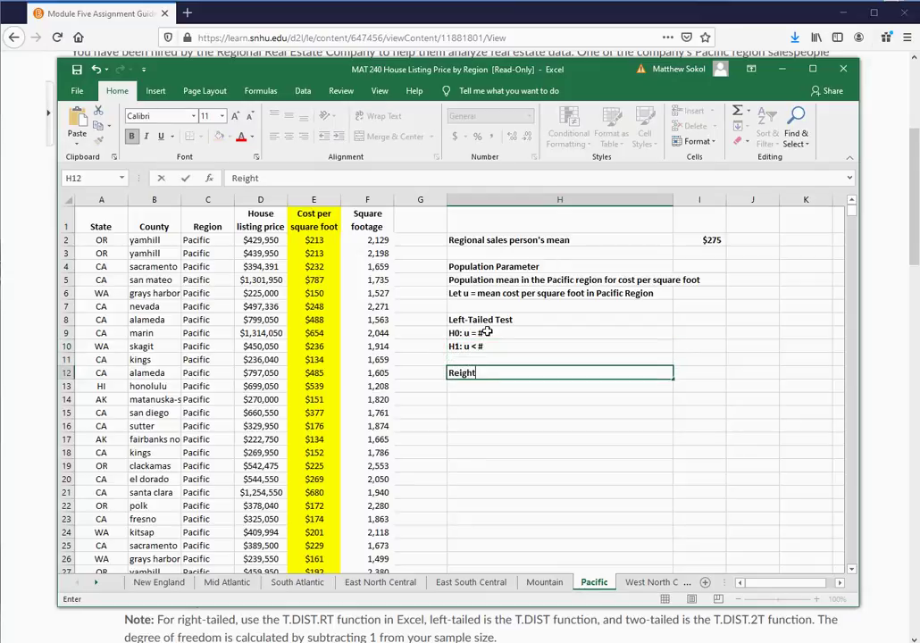
type("-Tailed Test")
key("Return")
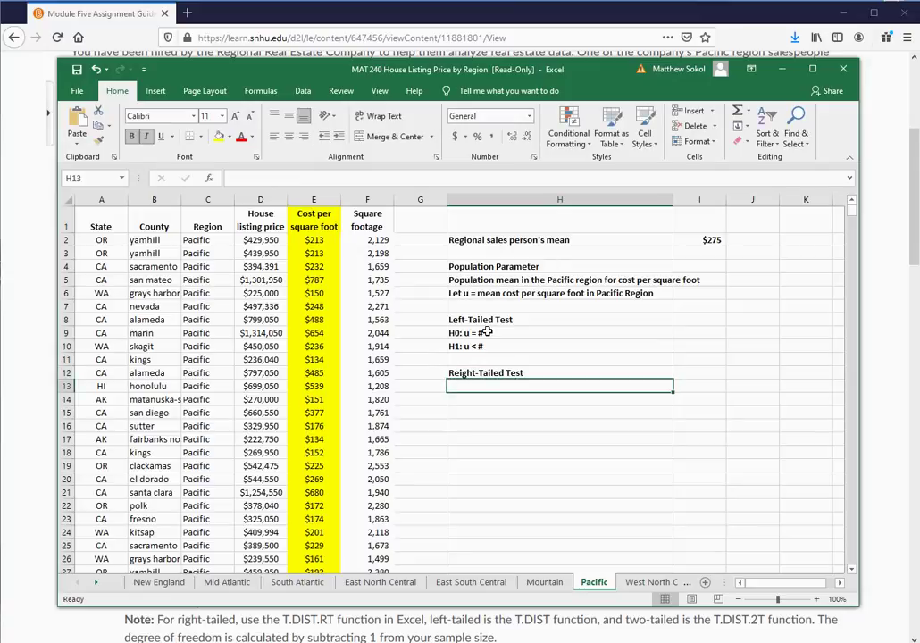
double_click(460, 372)
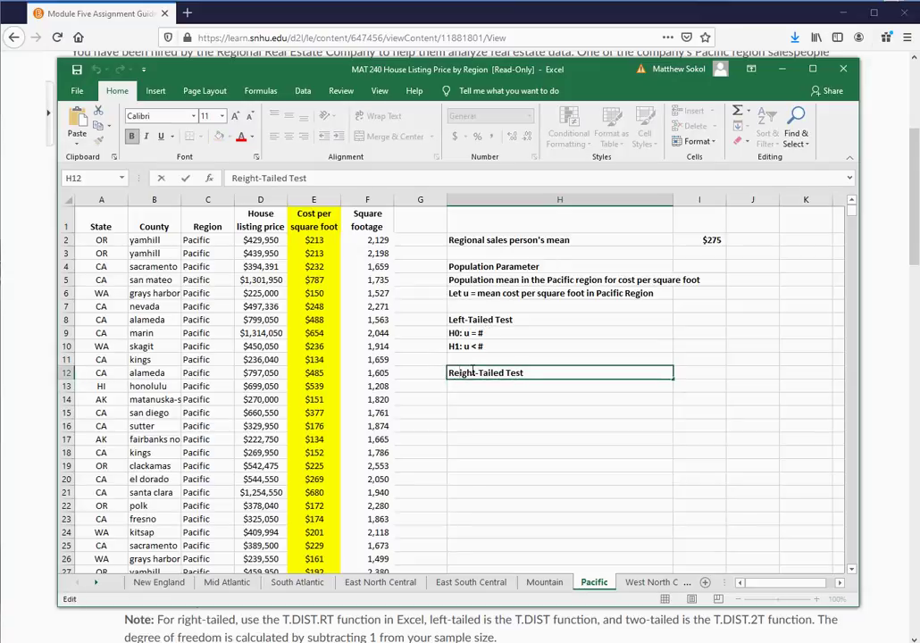
key("BackSpace")
key("Return")
Step: Start H13 with "H0:" and remove the italic formatting from all of column H
type("H0:")
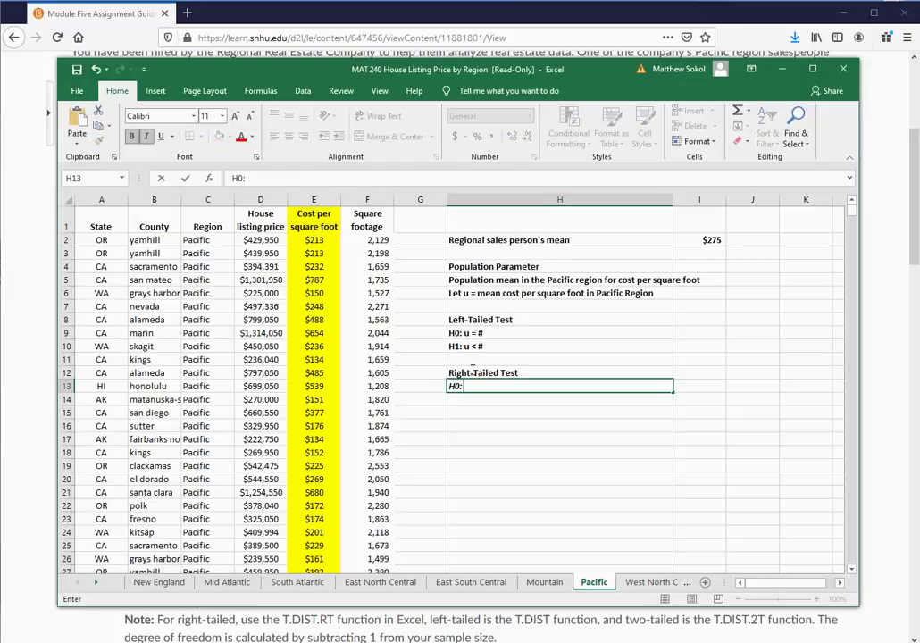
left_click(473, 200)
left_click(146, 136)
left_click(146, 136)
left_click(487, 386)
double_click(487, 386)
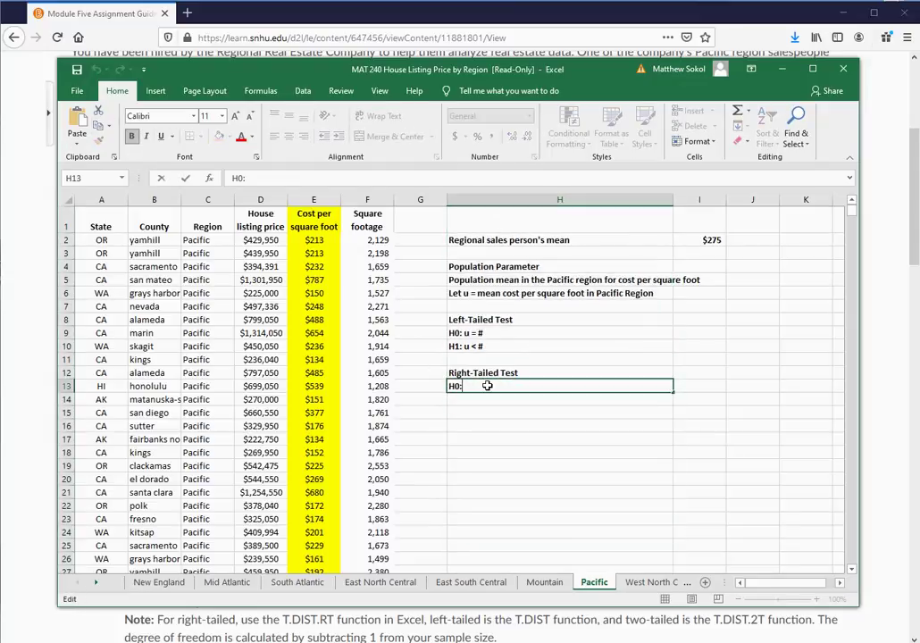
Step: Write the right-tailed hypotheses: complete H13 as "H0: u = #" and enter "H1: u > #" in H14
type("u = #")
key("Return")
type("H0")
key("BackSpace")
key("BackSpace")
type("1: u > #")
key("Return")
Step: Enter the heading "Two-Tailed Test" in H16 with the hypotheses "H0: u = #" in H17 and "H1: u not= #" in H18
key("Return")
type("Two-Tailed Tes")
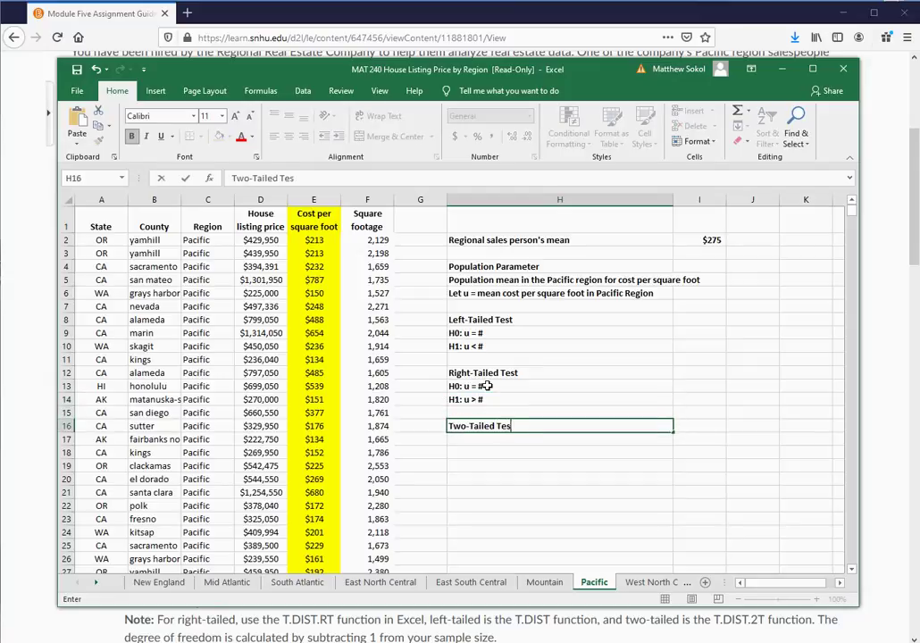
type("t")
key("Return")
type("H0: u = #")
key("Return")
type("H1: ")
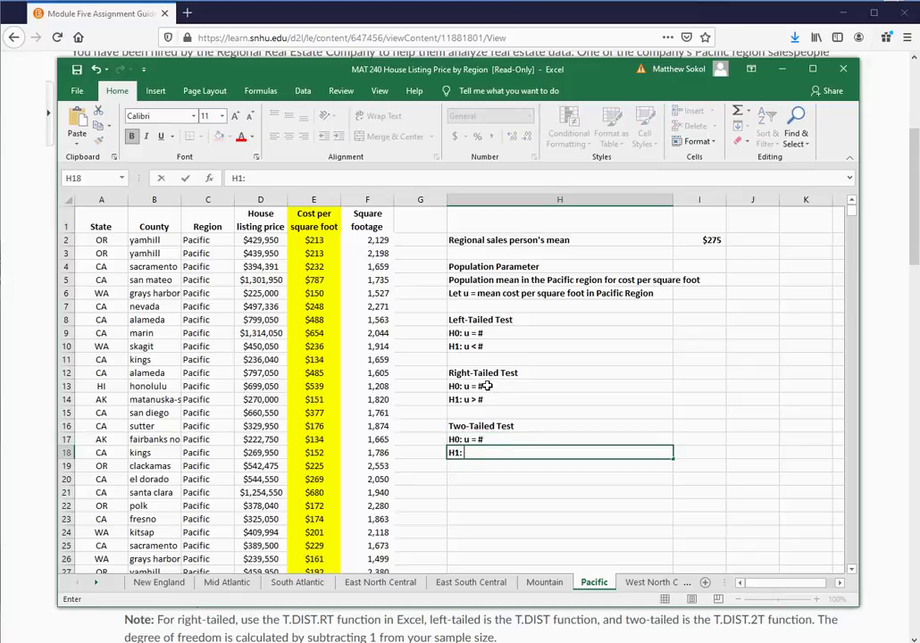
type("u not= #")
key("Return")
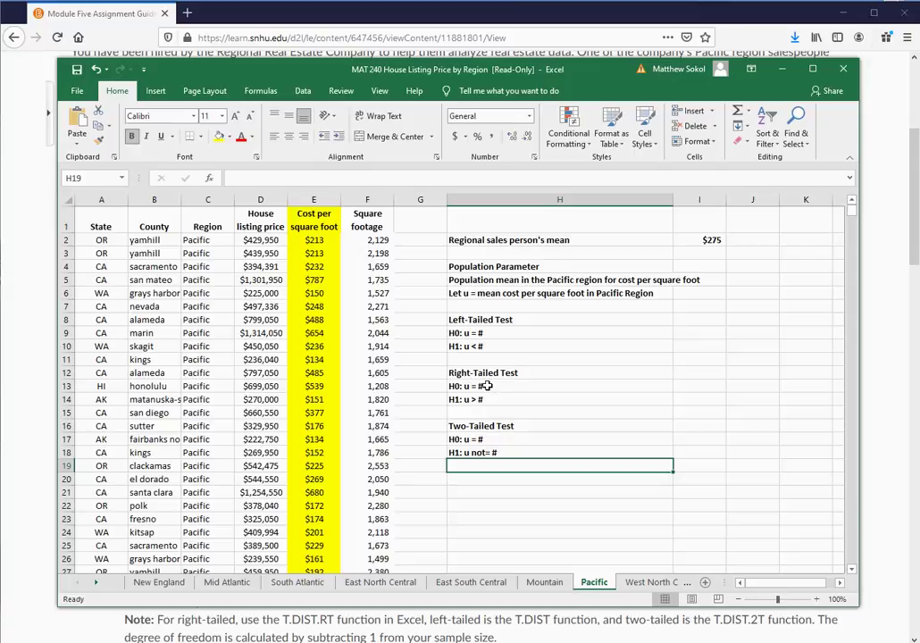
Step: Fill the two-tailed block H16:I18 with yellow and extend its heading to "Two-Tailed Test (incorrect)"
left_click_drag(456, 427, 705, 453)
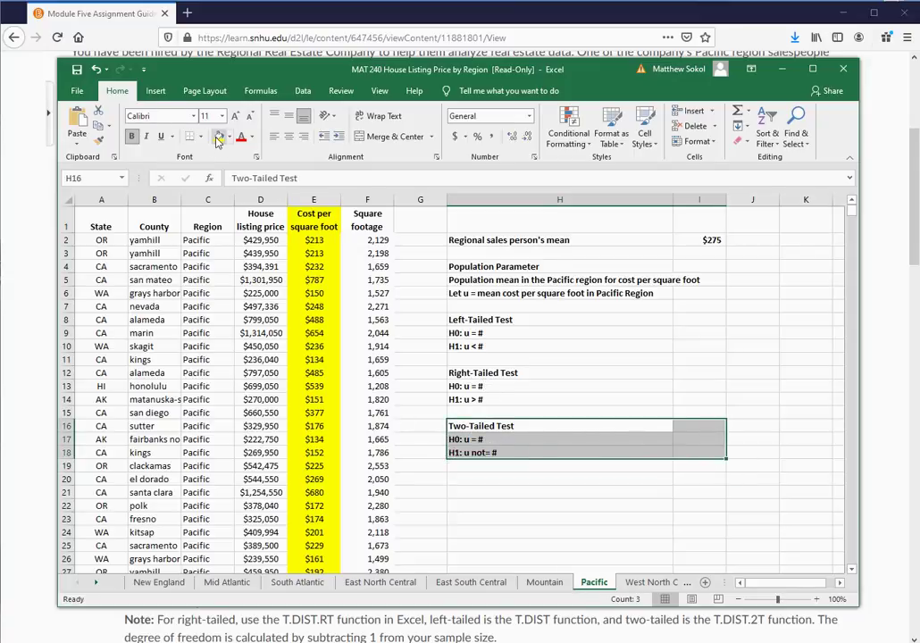
left_click(219, 136)
double_click(534, 429)
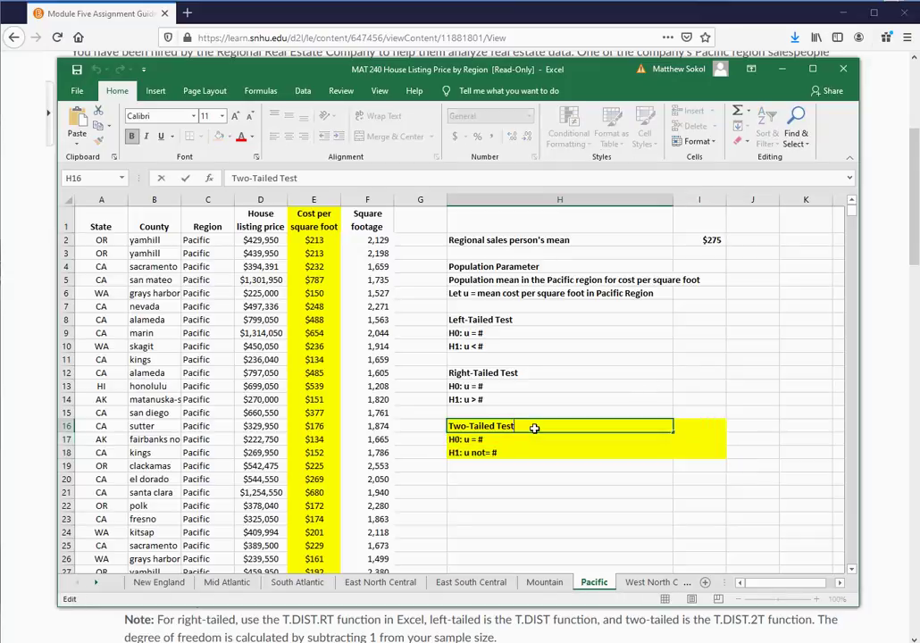
type("(incorrect)")
key("Return")
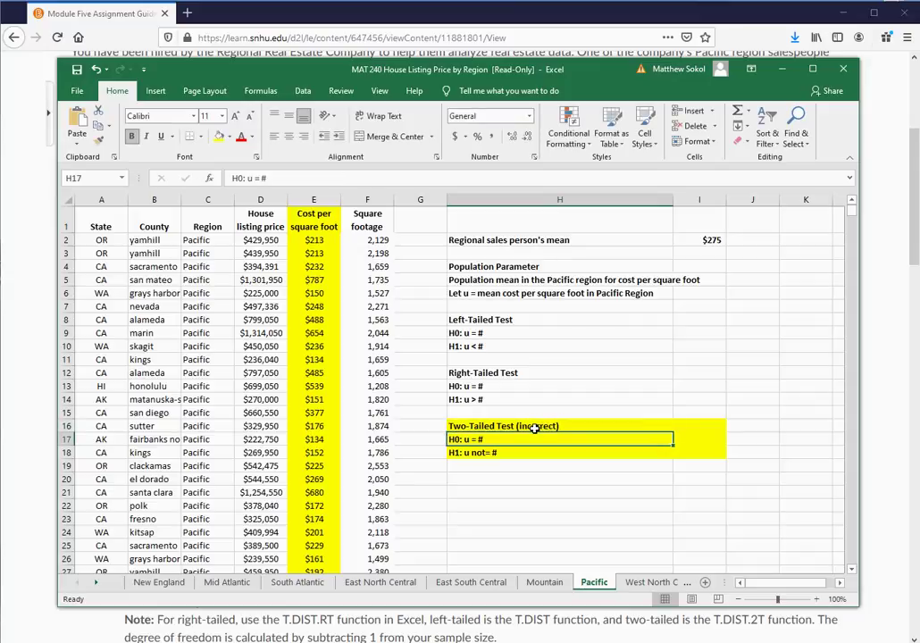
Step: Replace the # placeholder with $275 in both two-tailed hypotheses, H17 and H18
double_click(491, 439)
key("BackSpace")
type("$275")
key("Return")
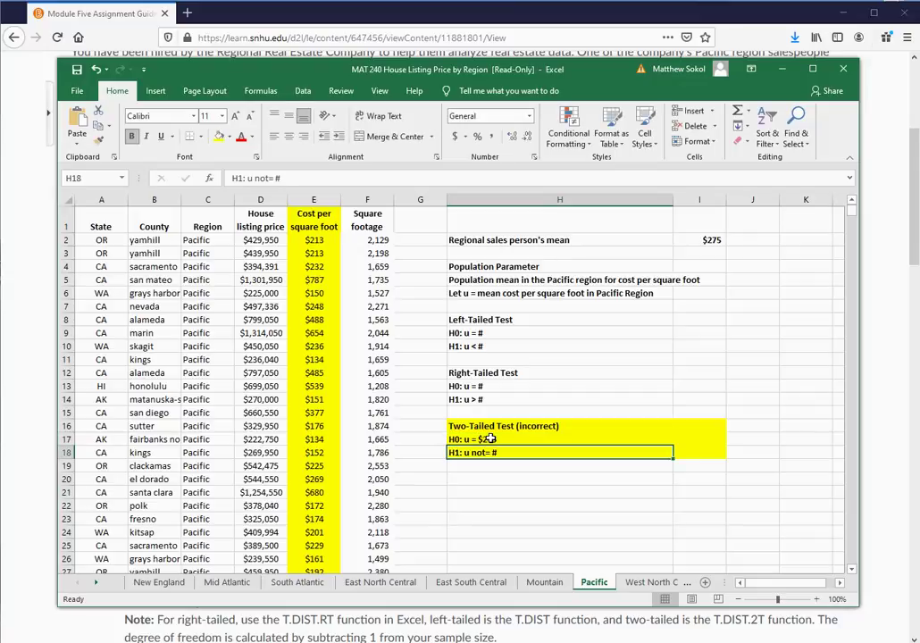
double_click(506, 451)
key("BackSpace")
type("$275")
key("Return")
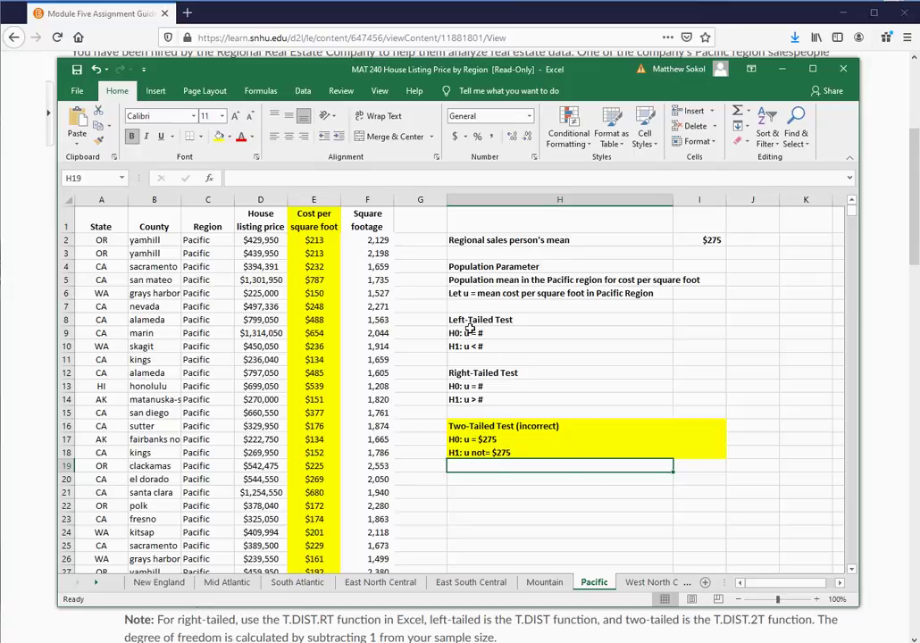
Step: Review the assignment page's Data Analysis Preparations criteria and the test statistic formula and target in the Calculations note
left_click_drag(473, 319, 487, 399)
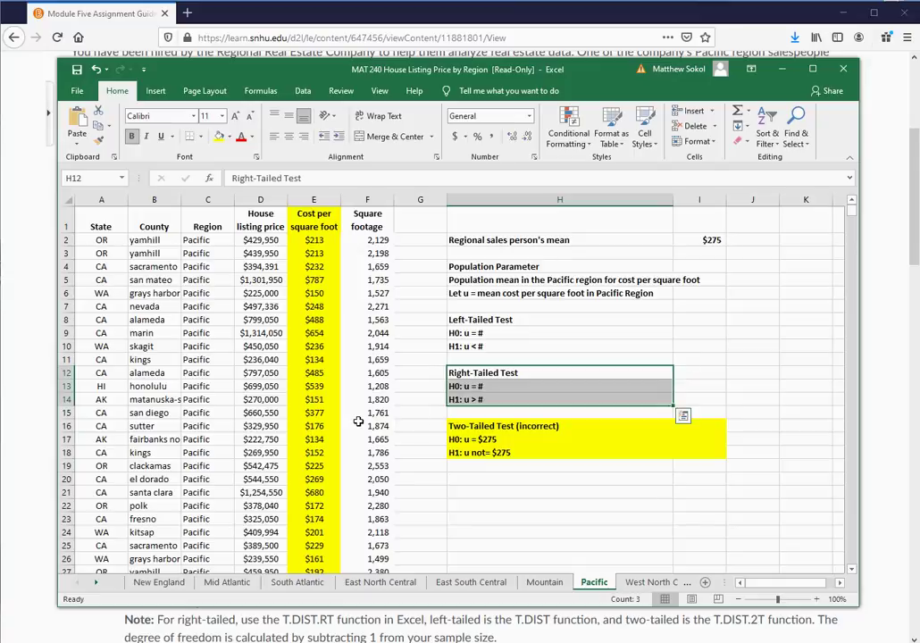
left_click(32, 378)
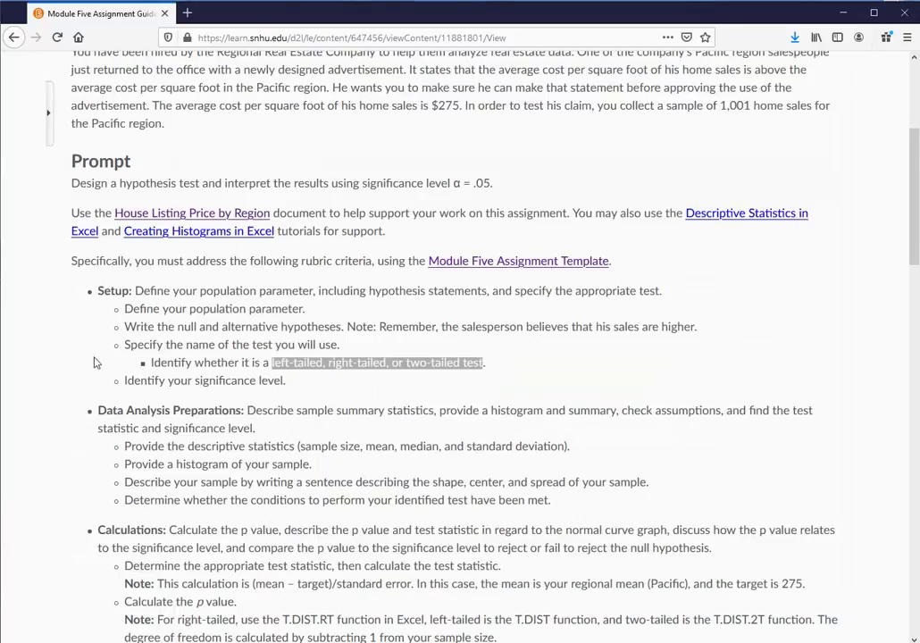
scroll(205, 344, "down", 2)
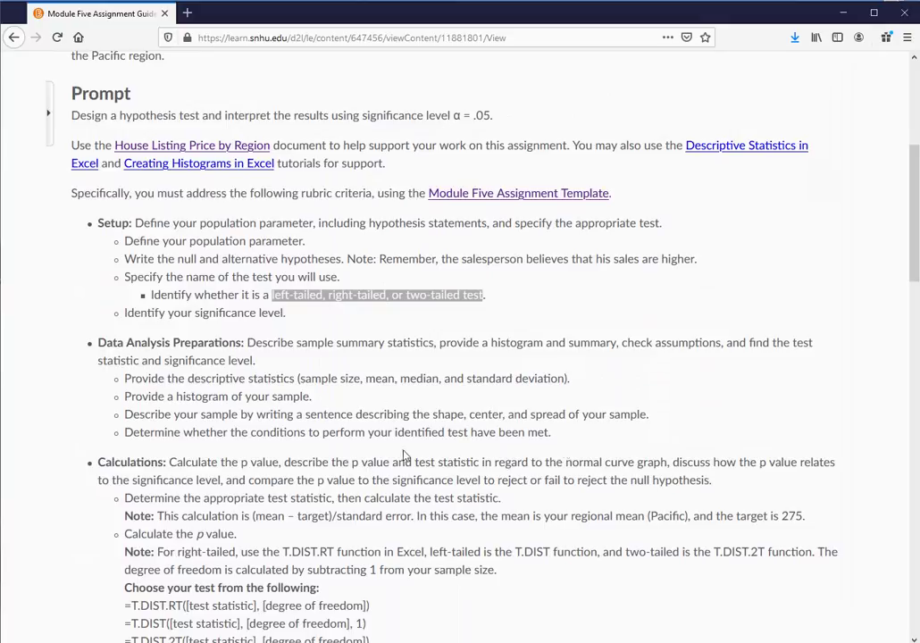
left_click_drag(571, 441, 92, 345)
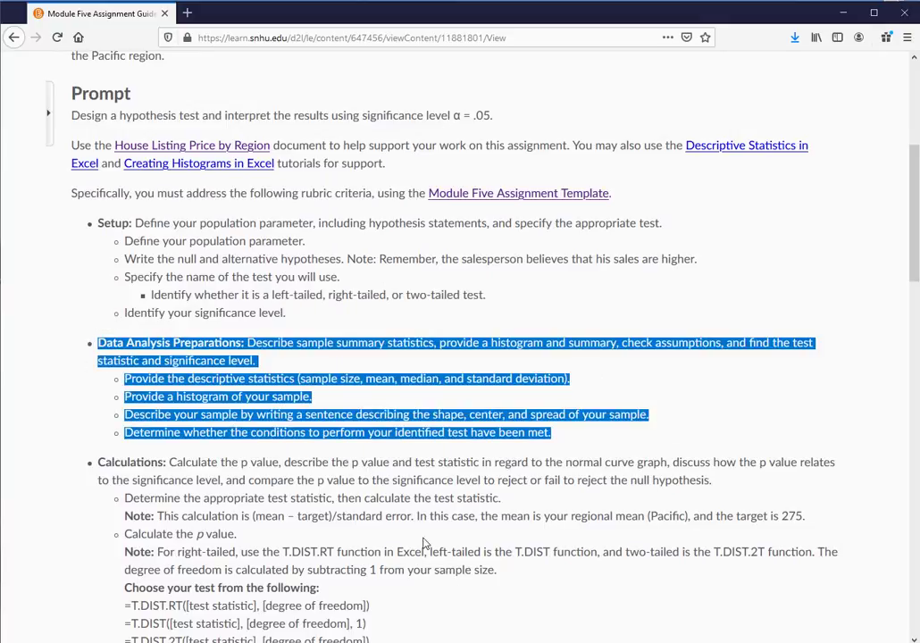
key("alt+Tab")
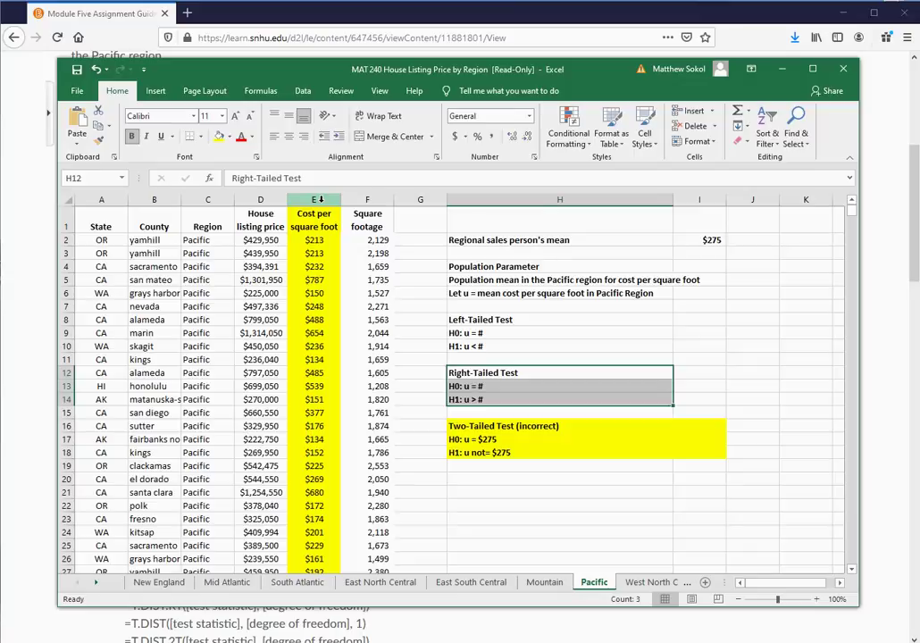
left_click(18, 221)
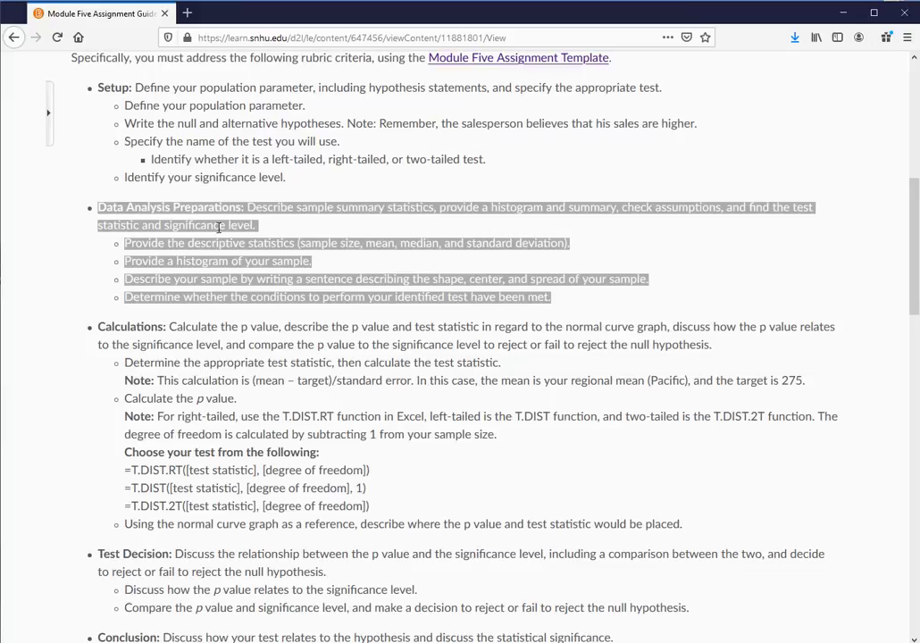
left_click_drag(252, 381, 383, 380)
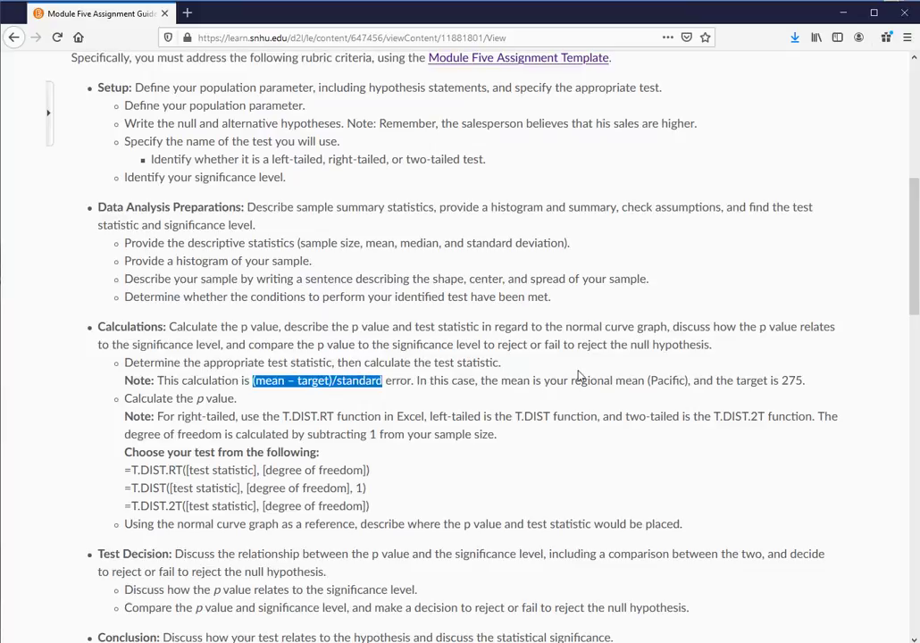
left_click_drag(787, 380, 803, 381)
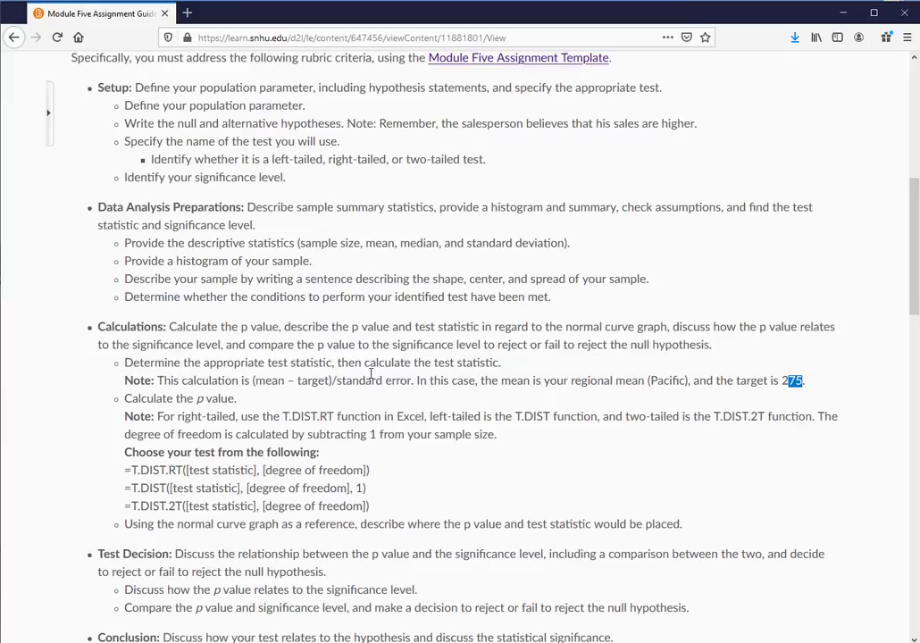
Step: Switch back to the Excel workbook and enter the heading "Test Statistic" in H20
key("alt+Tab")
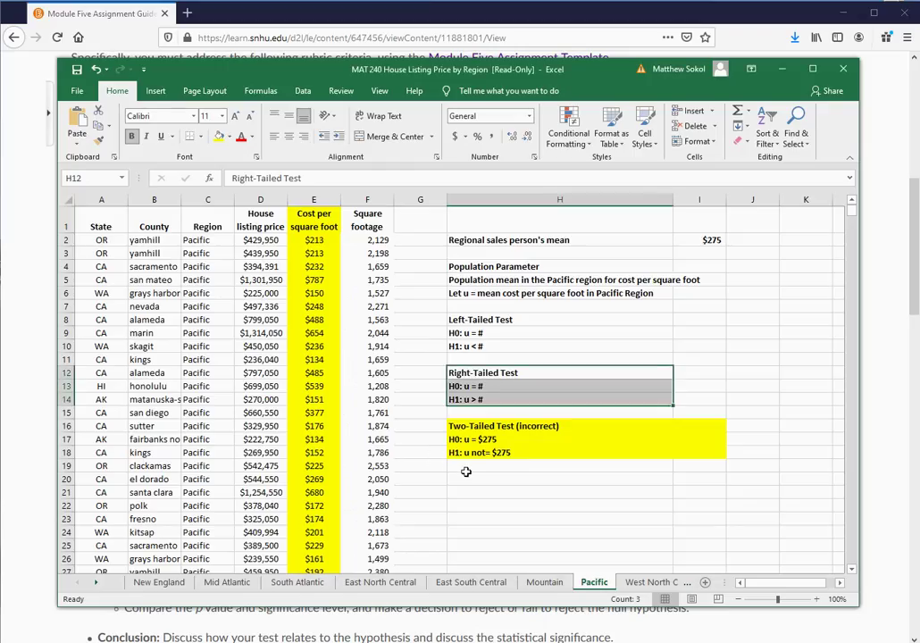
left_click(459, 480)
type("Test")
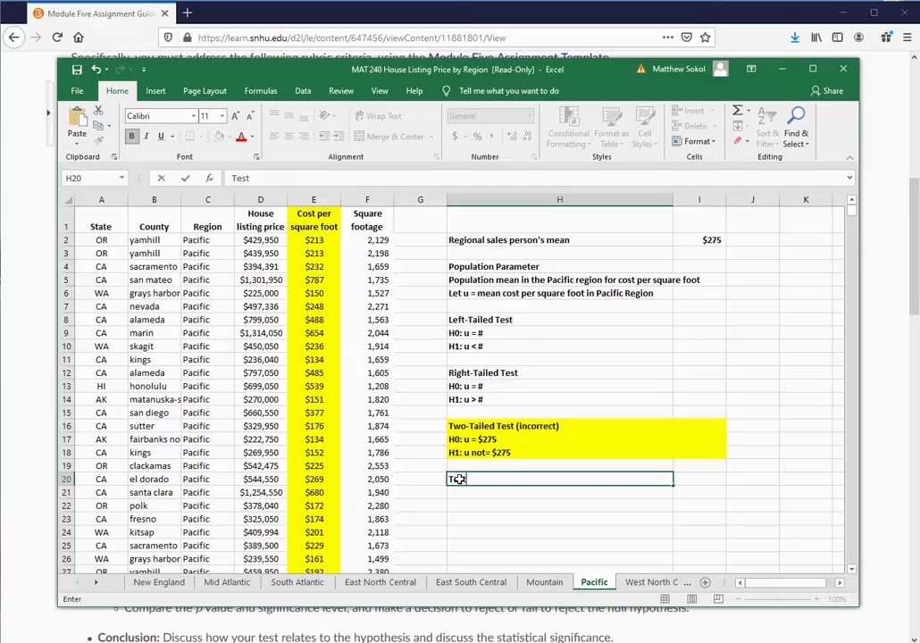
type(" Statisti")
key("BackSpace")
key("BackSpace")
key("BackSpace")
type("istic")
key("Return")
Step: List the labels "Mean", "Target" and "Standard Error" in H21, H22 and H23
type("Mean")
key("Return")
type("Target")
key("Tab")
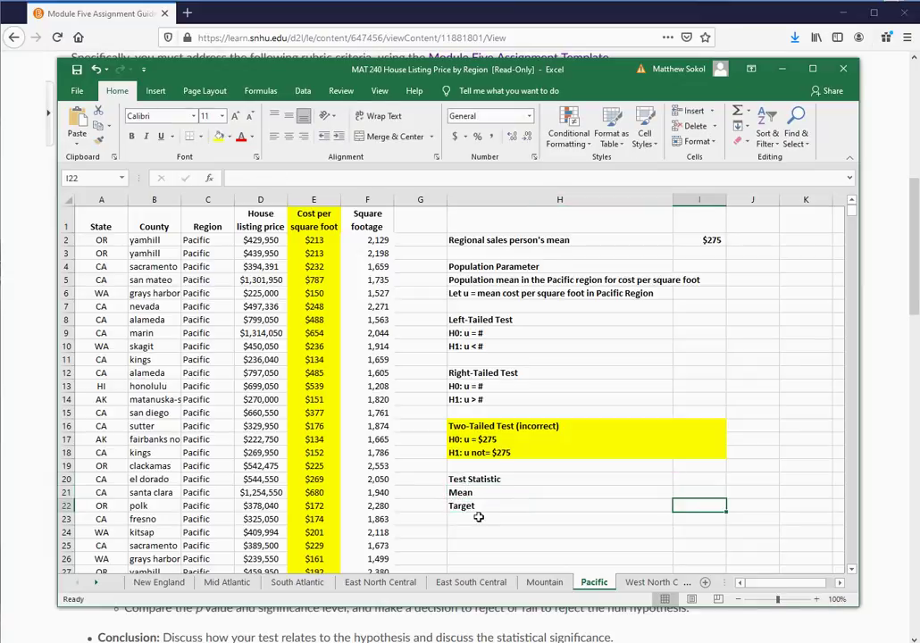
left_click(477, 518)
type("Standard Error")
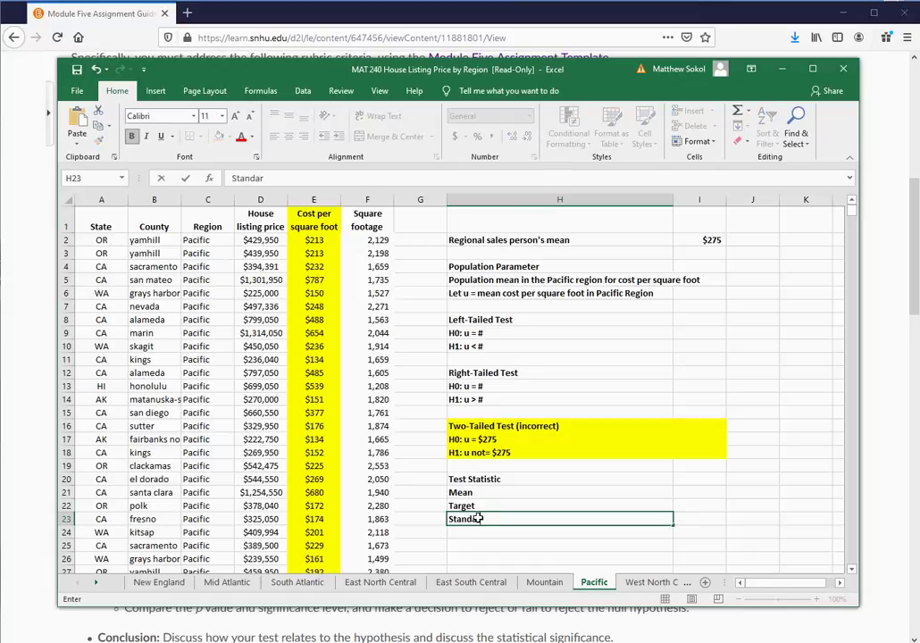
key("Return")
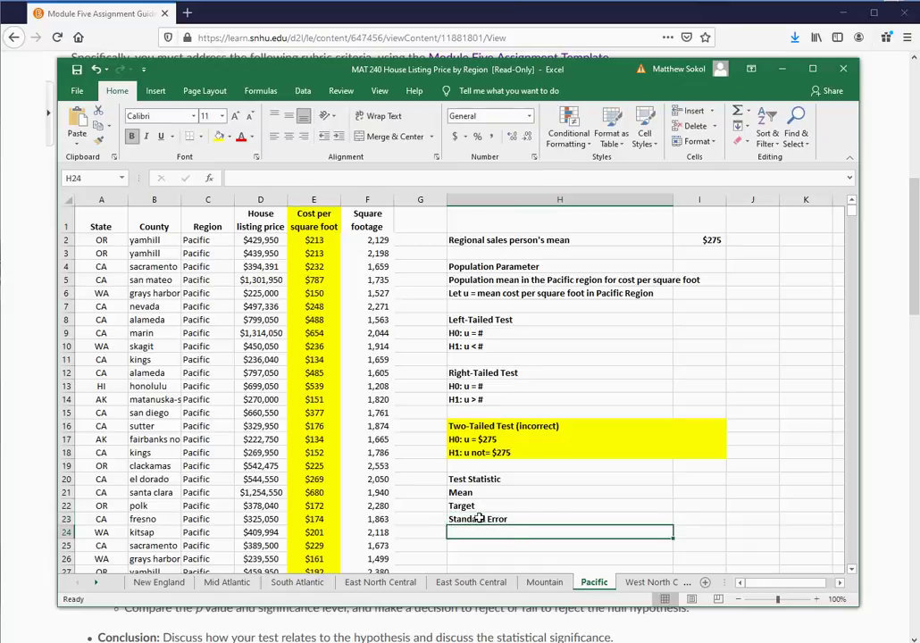
Step: Calculate the mean cost per square foot in I21 with an AVERAGE formula over all of column E
left_click(685, 493)
type("=average(")
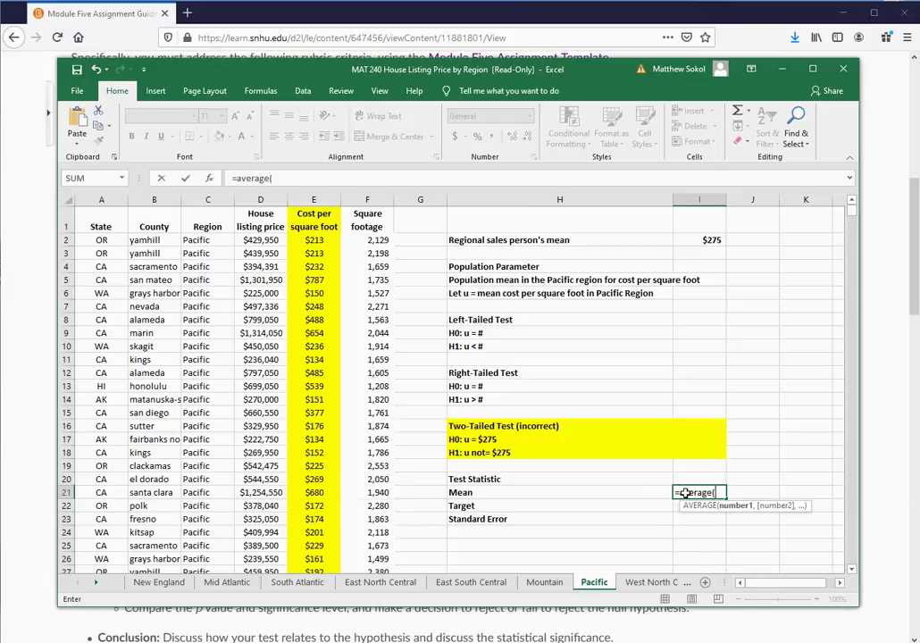
left_click(307, 199)
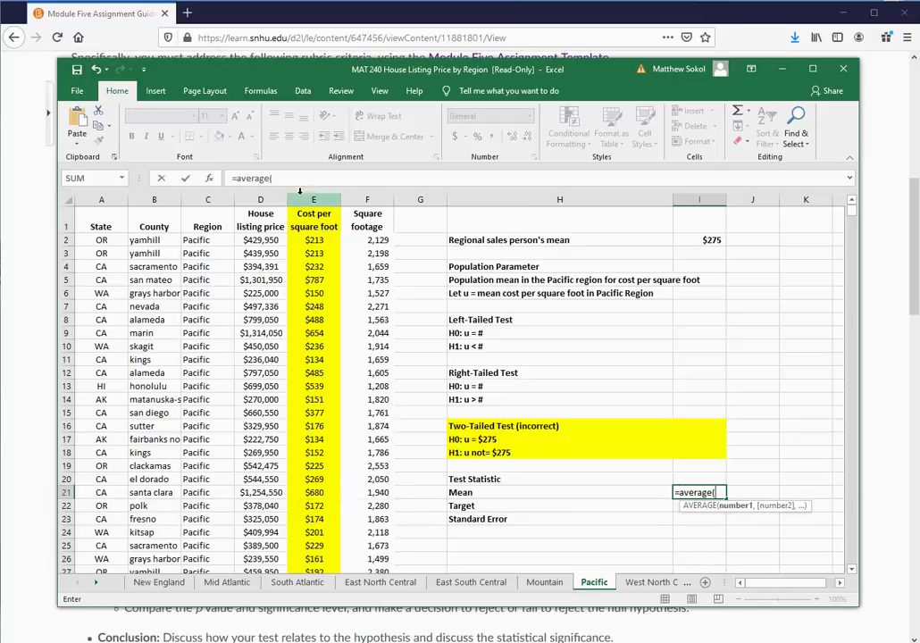
left_click(310, 200)
left_click(309, 199)
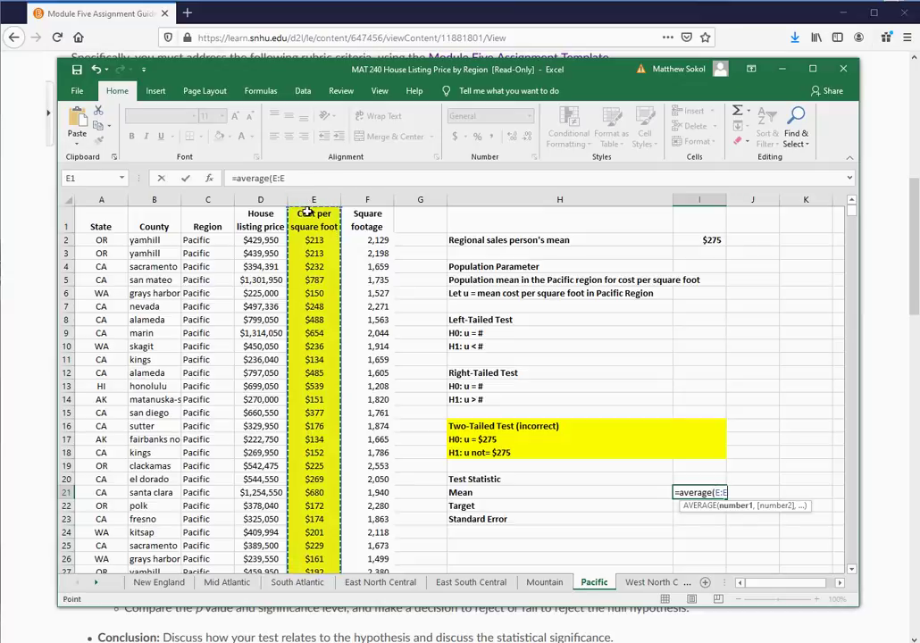
key("Return")
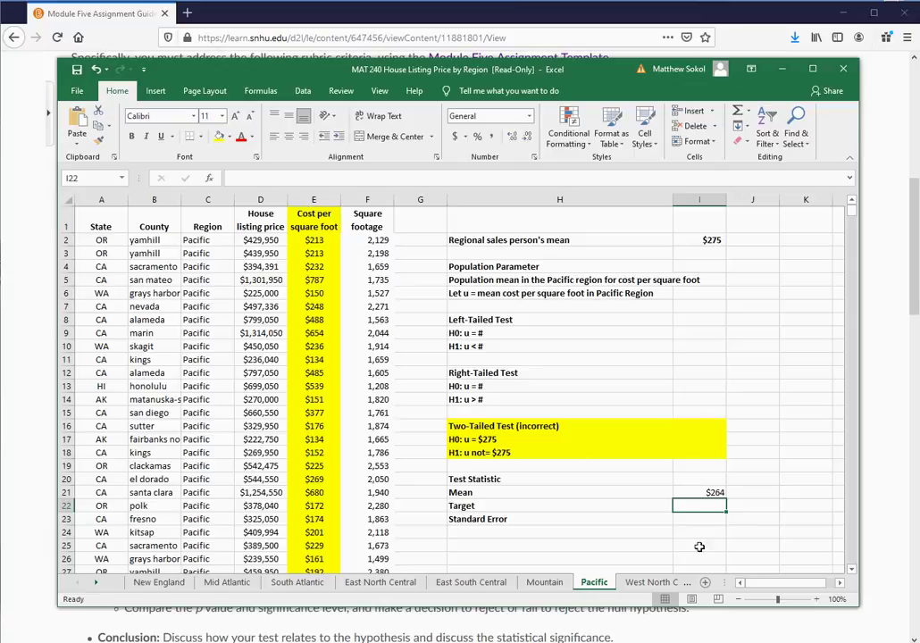
left_click(710, 486)
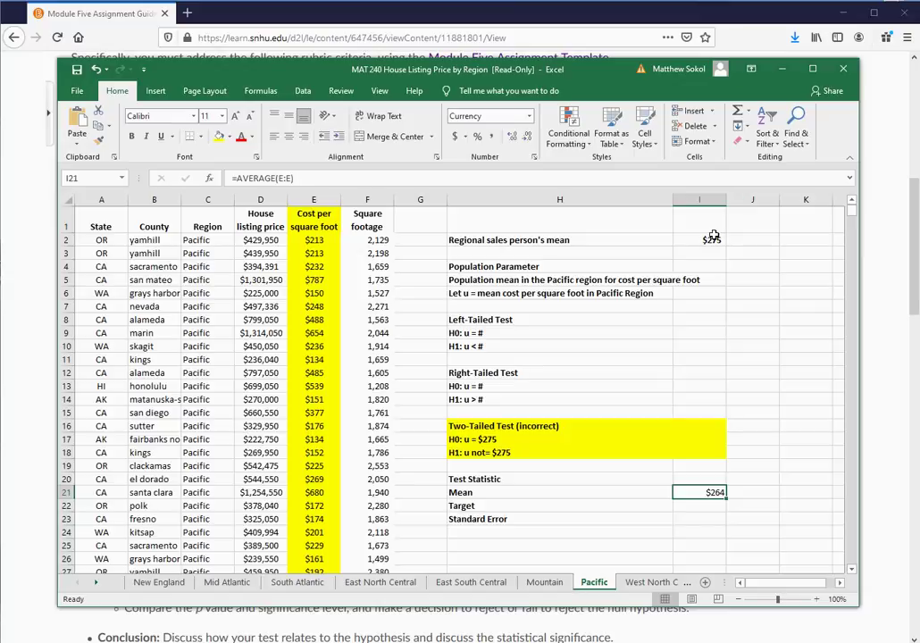
Step: Enter the target 275 in I22 and format it as accounting currency with no decimals
key("Down")
type("275")
key("Return")
left_click(701, 505)
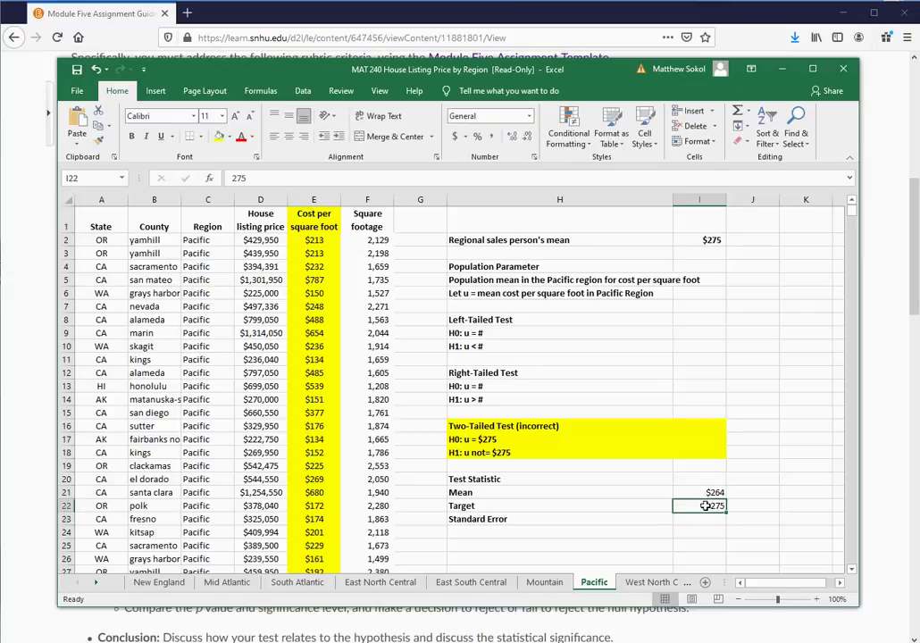
left_click(454, 141)
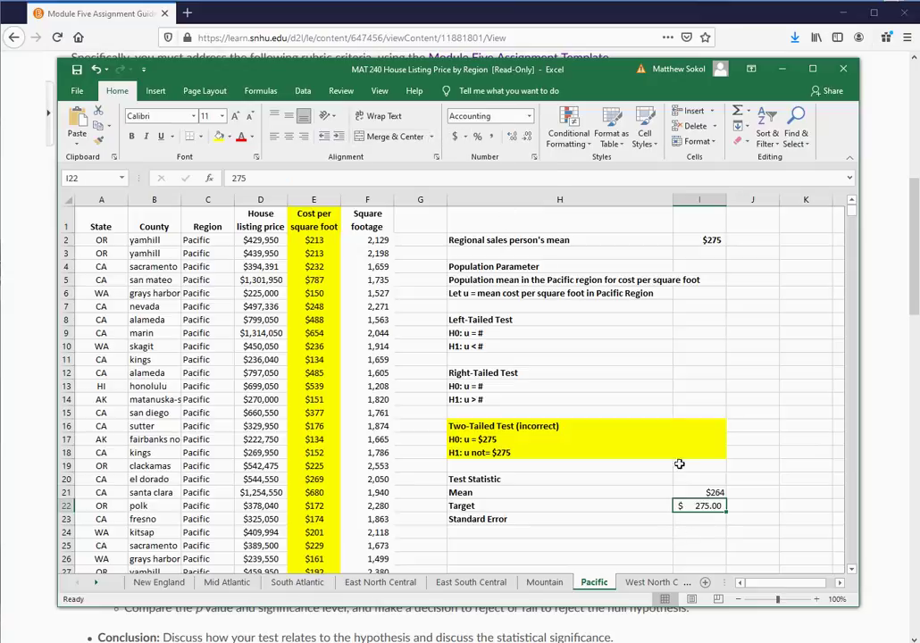
left_click(529, 136)
left_click(529, 135)
key("Return")
Step: Extend the label in H23 to read "Standard Error (standard dev / square root of n)"
left_click(491, 517)
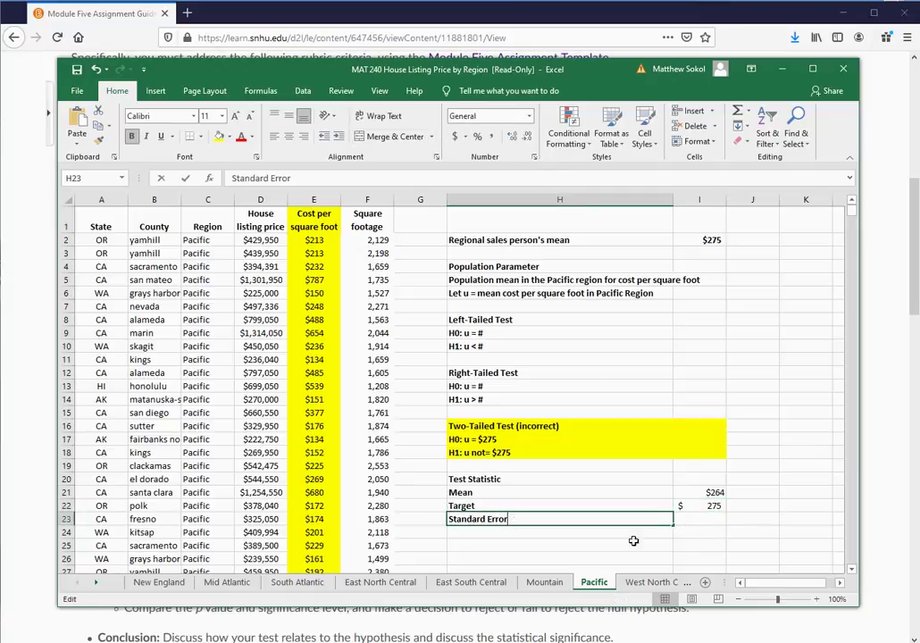
key("F2")
type("(standard ev")
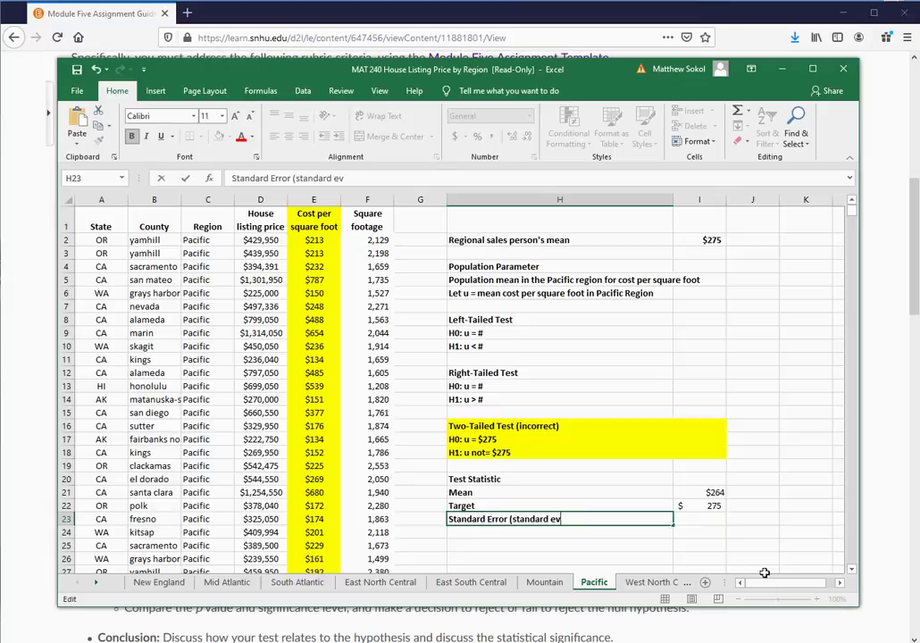
key("BackSpace")
type("dev / square root of n)")
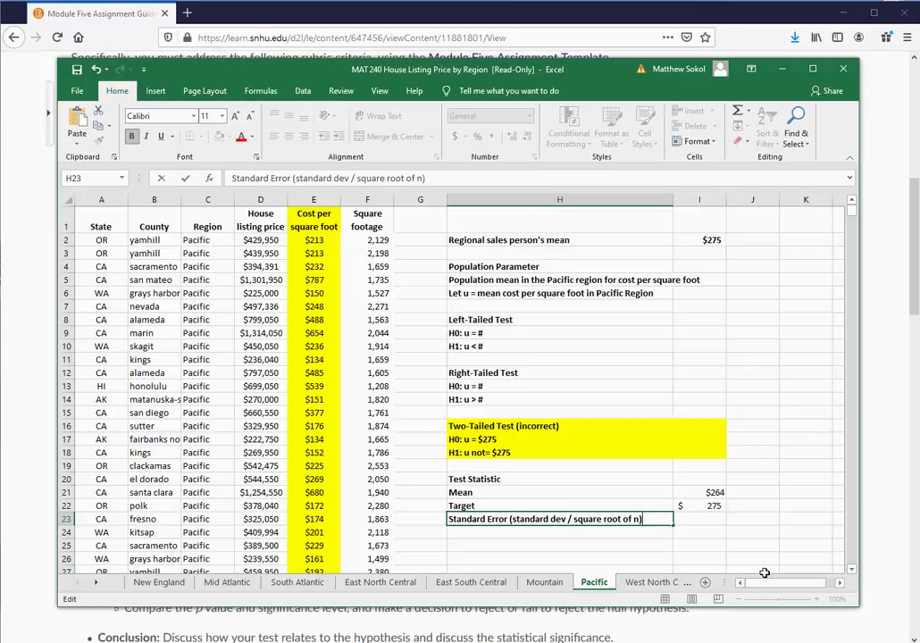
key("Tab")
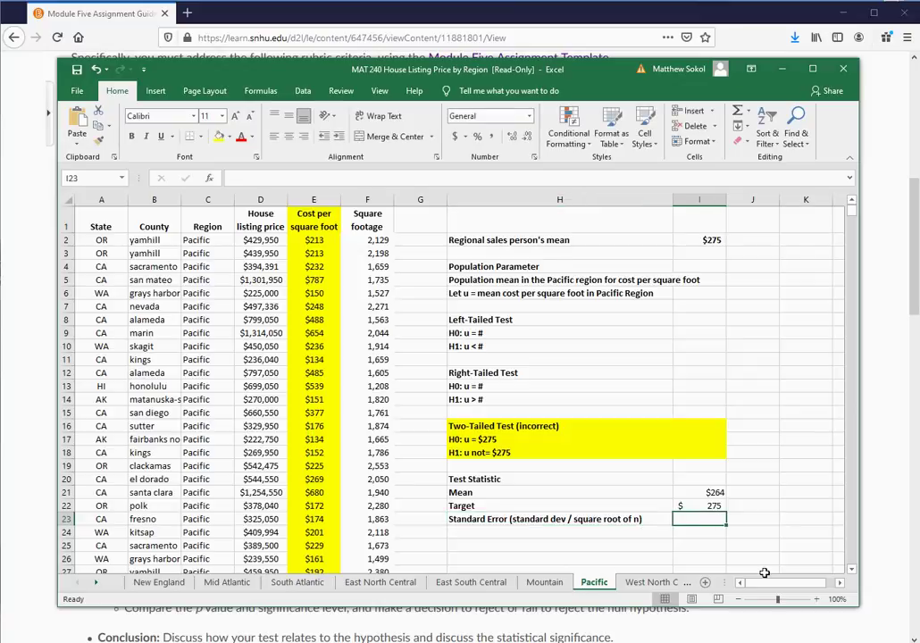
Step: Calculate the standard error of cost per square foot in I23 with =STDEV.S(E:E)/SQRT(1001)
type("=stded")
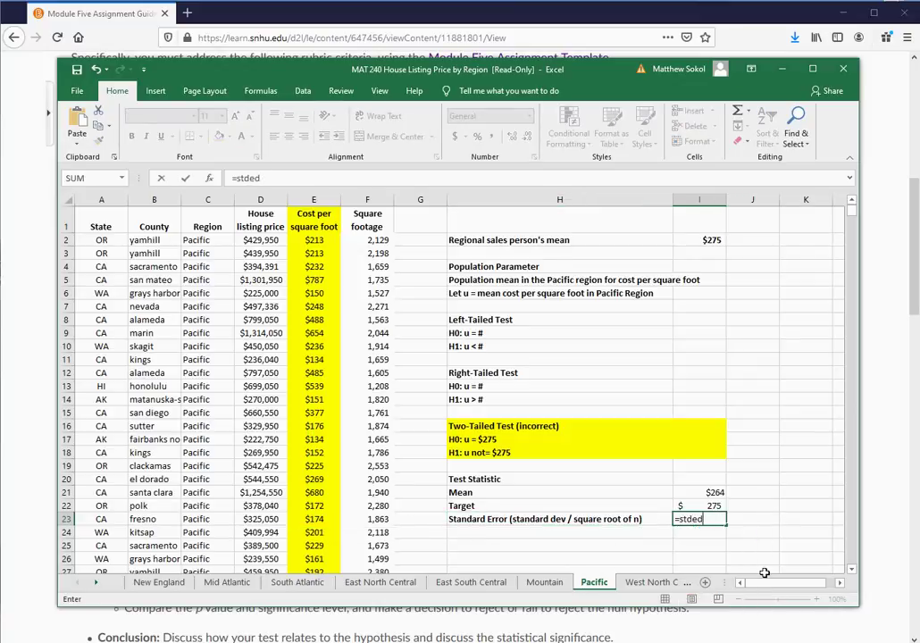
key("BackSpace")
type("v.s")
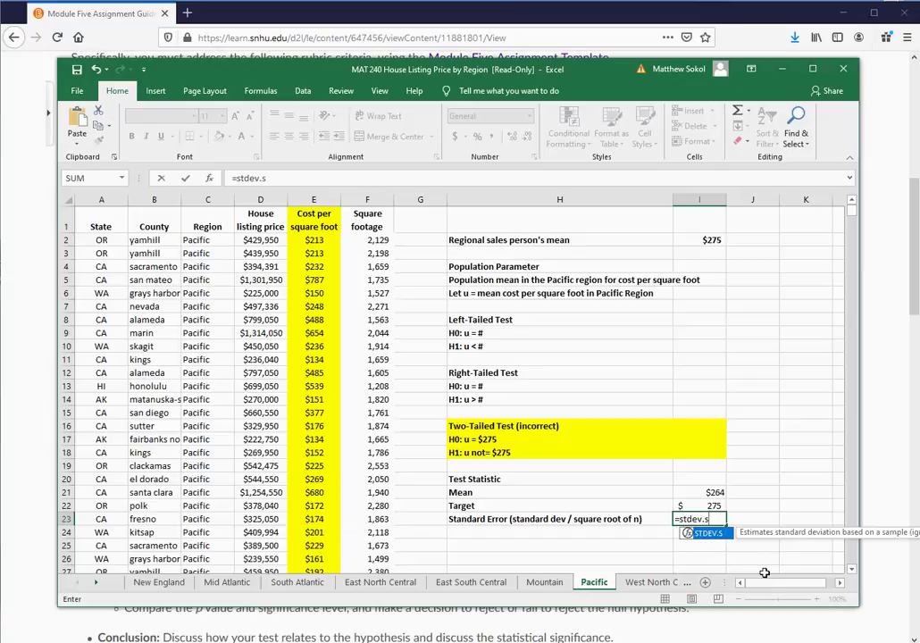
type("(")
left_click(288, 218)
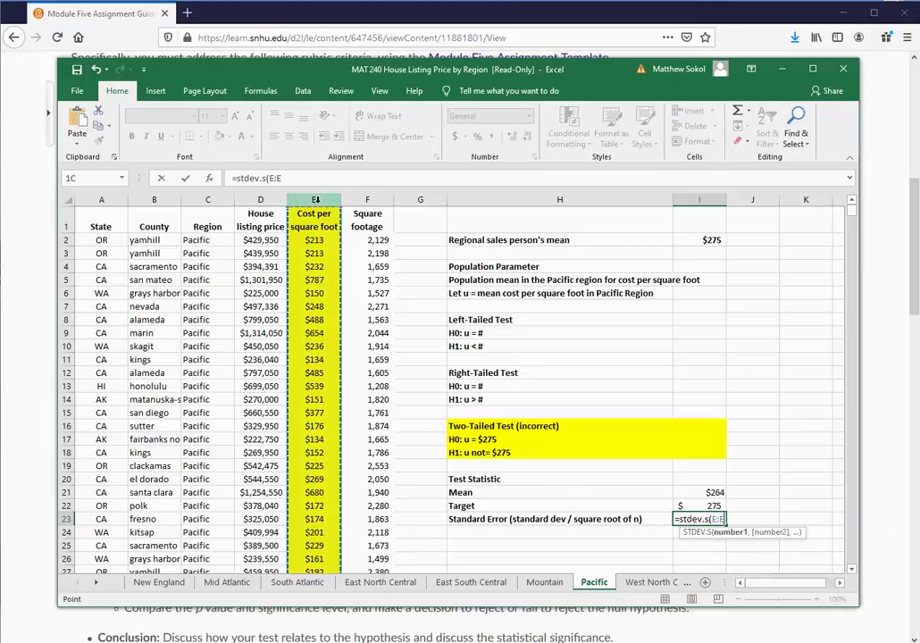
type(")")
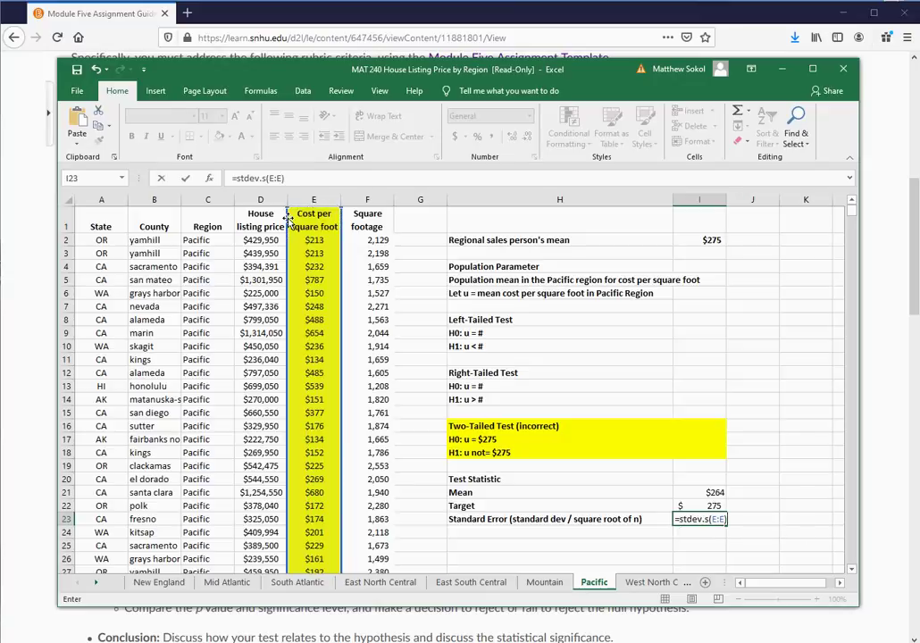
type("/sq")
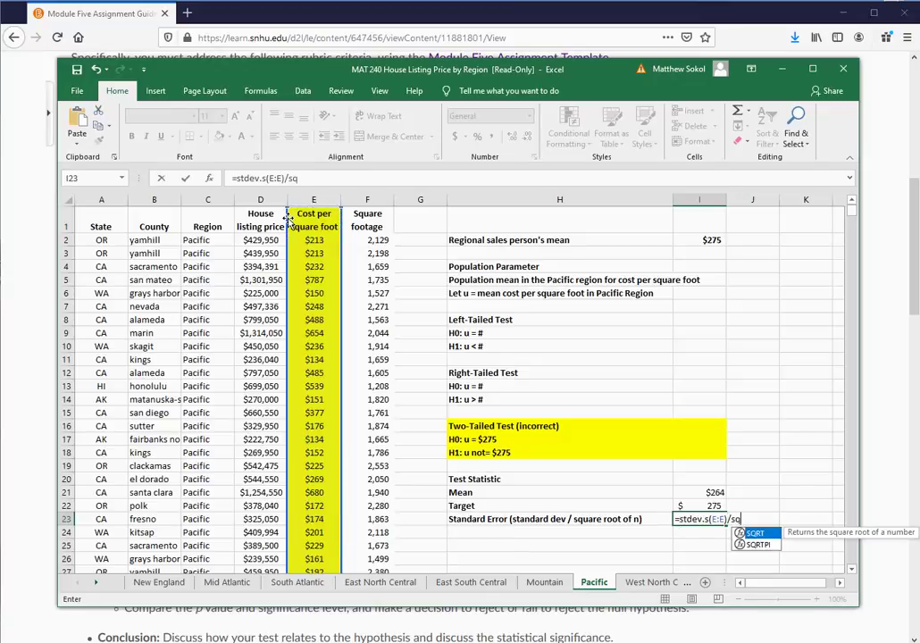
type("rt(")
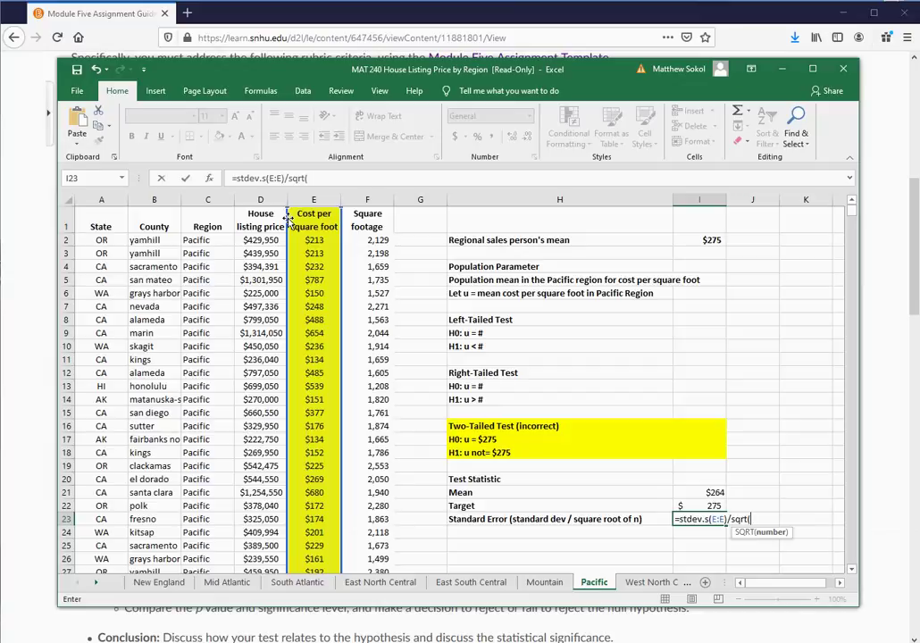
type("1001)")
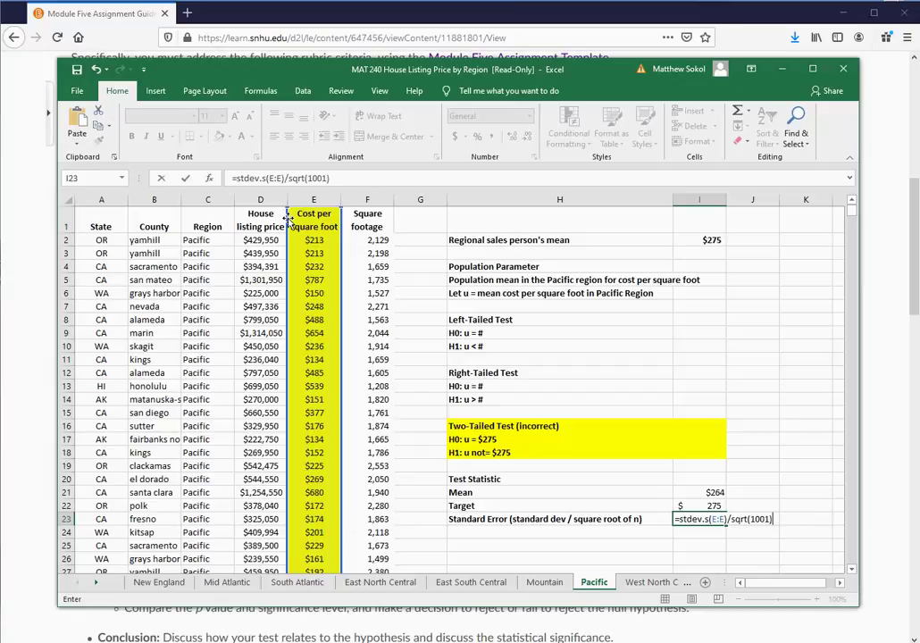
key("Return")
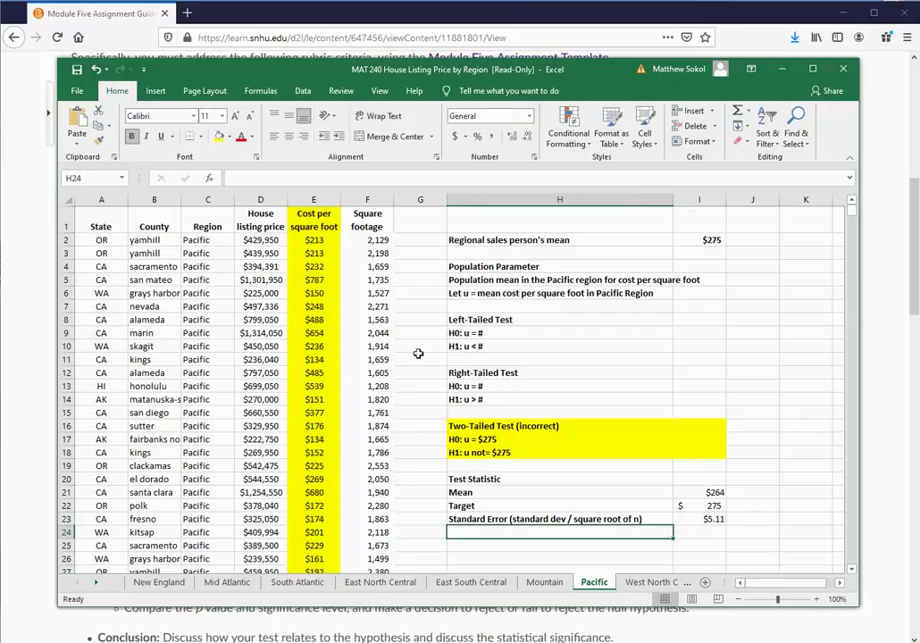
left_click(708, 518)
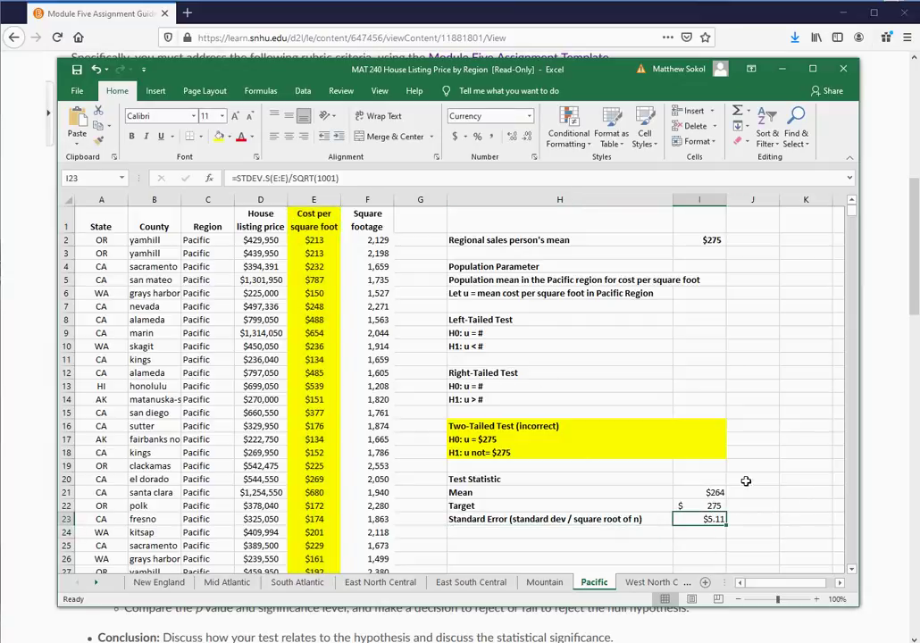
Step: Calculate the test statistic in I20 as mean minus target divided by standard error, using =(I21-I22)/I23
left_click(695, 478)
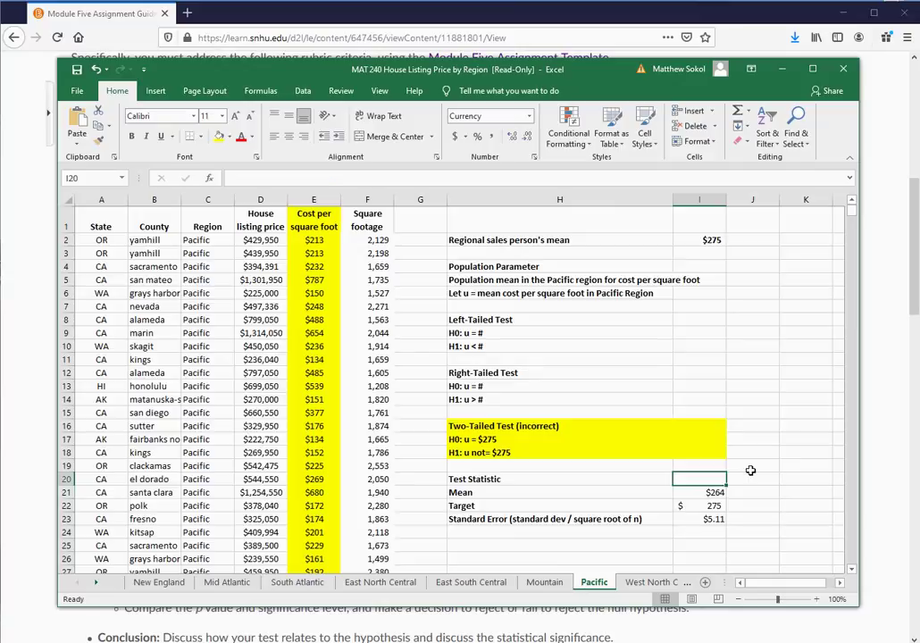
type("=(")
left_click(712, 490)
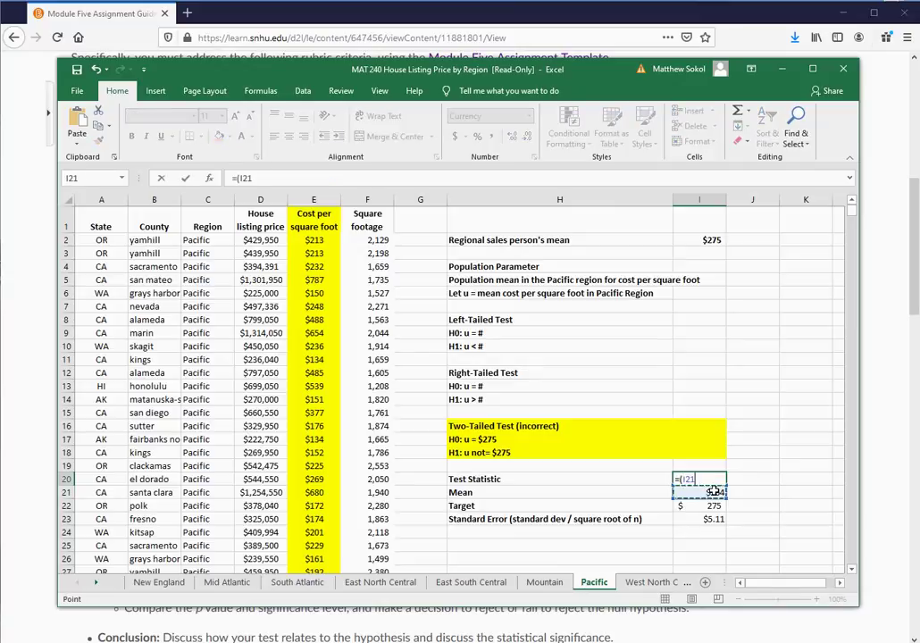
type("-")
left_click(714, 505)
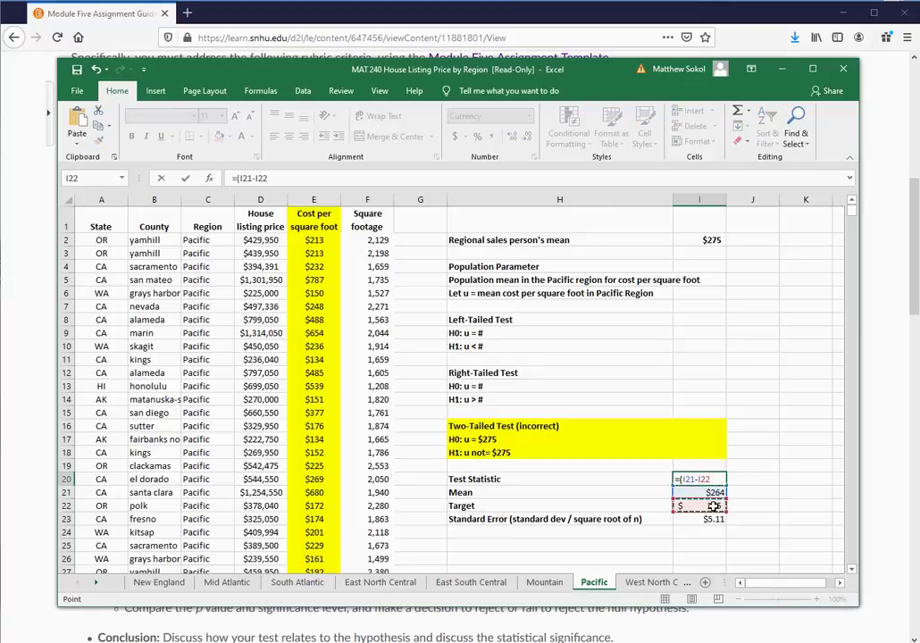
type(")/")
left_click(710, 519)
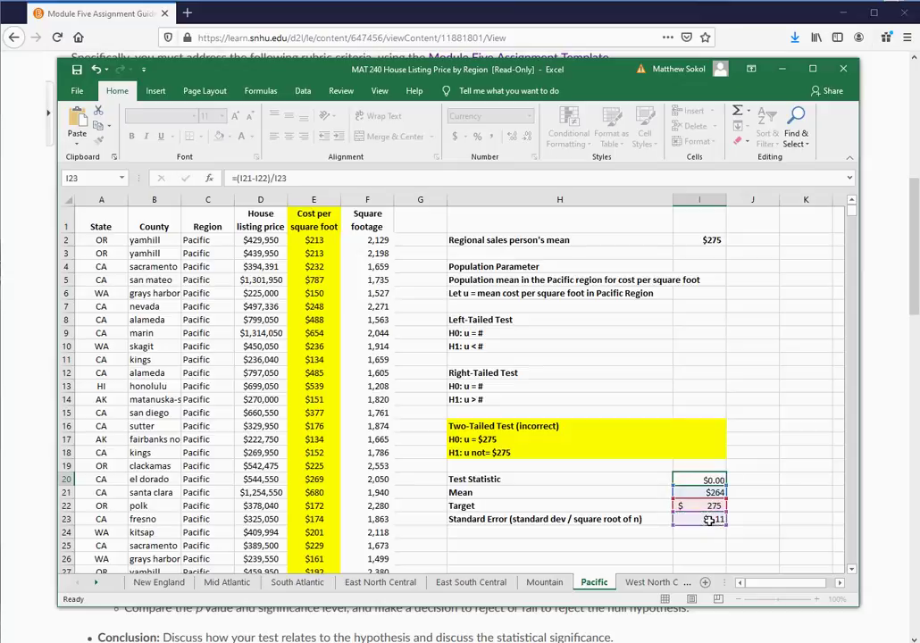
key("Return")
Step: Change the number format of the test statistic in I20 to General
left_click(710, 479)
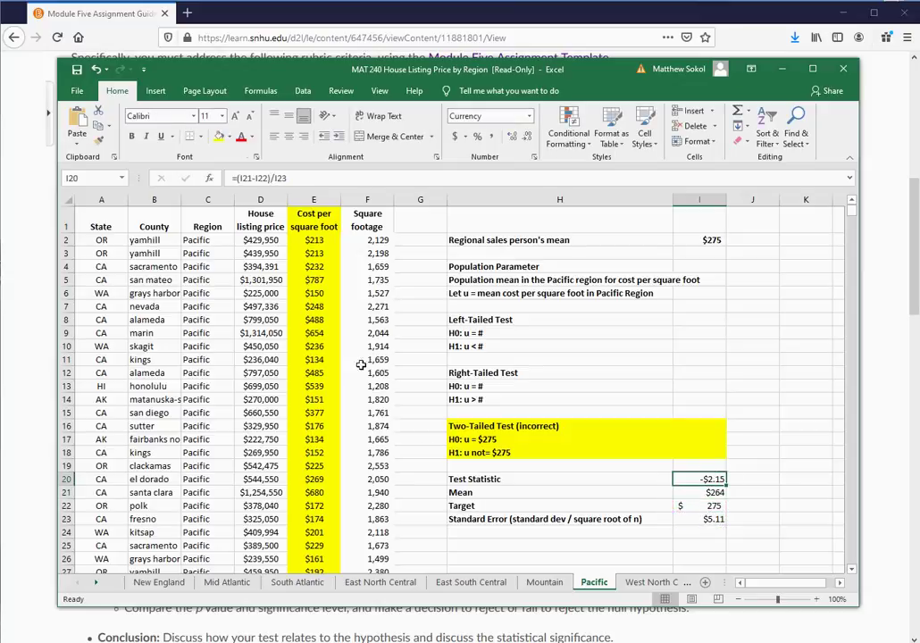
left_click(529, 116)
left_click(497, 139)
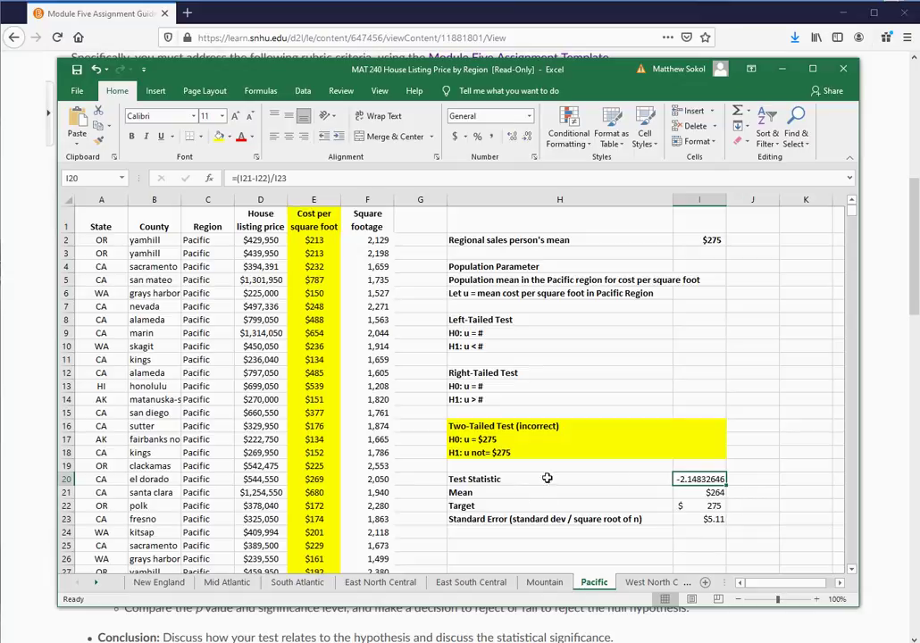
Step: Switch to the assignment guide in the browser and highlight the two-tailed p value function =T.DIST.2T
key("Down")
key("Down")
key("Down")
key("Down")
key("Down")
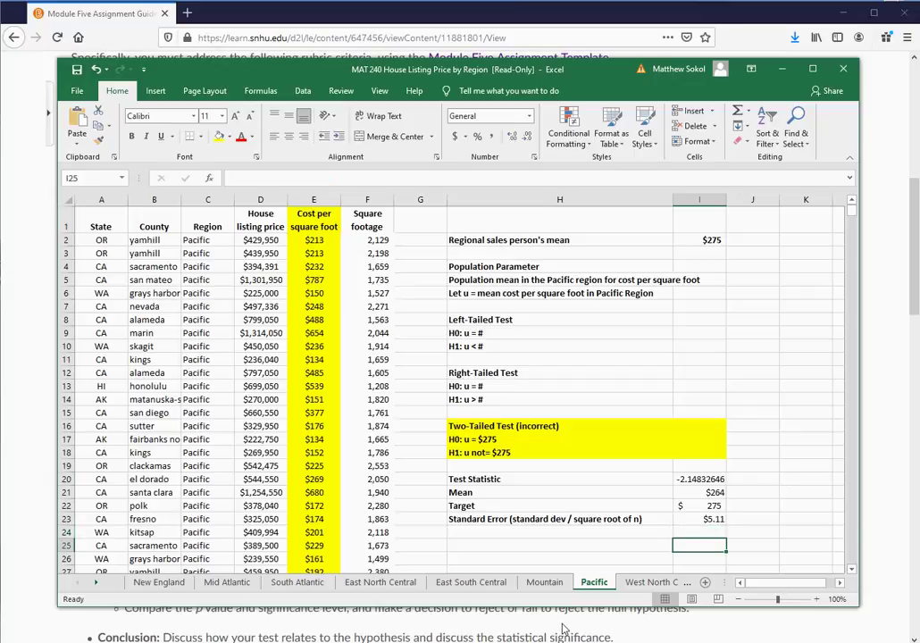
key("alt+Tab")
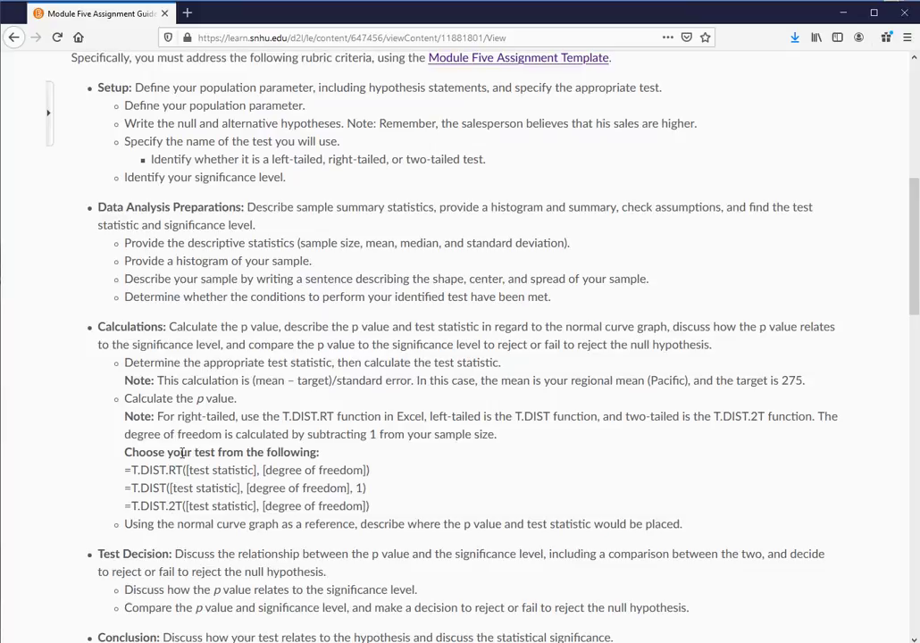
left_click_drag(125, 506, 182, 506)
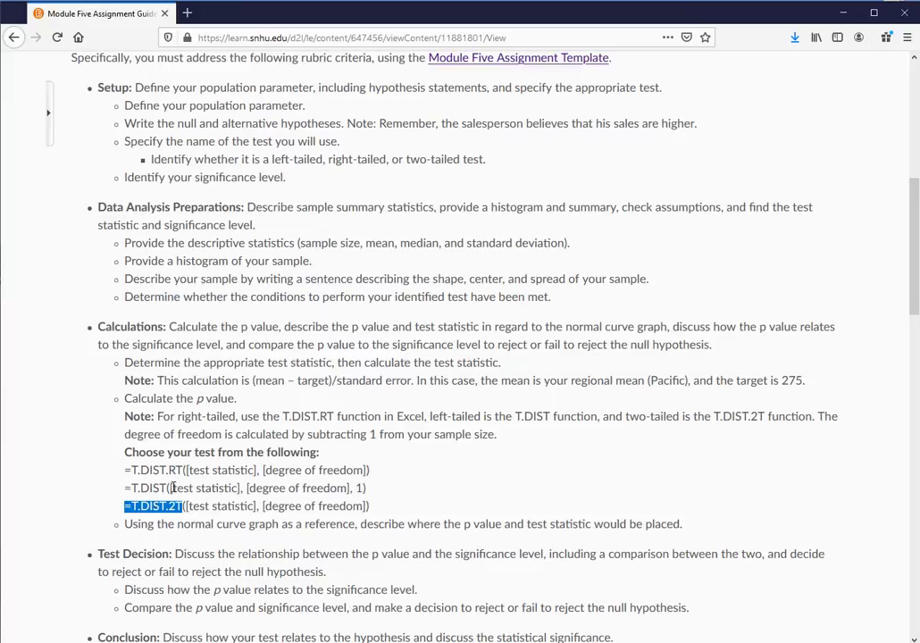
Step: Switch back to the Excel workbook and enter the label "p-value" in H25
key("alt+Tab")
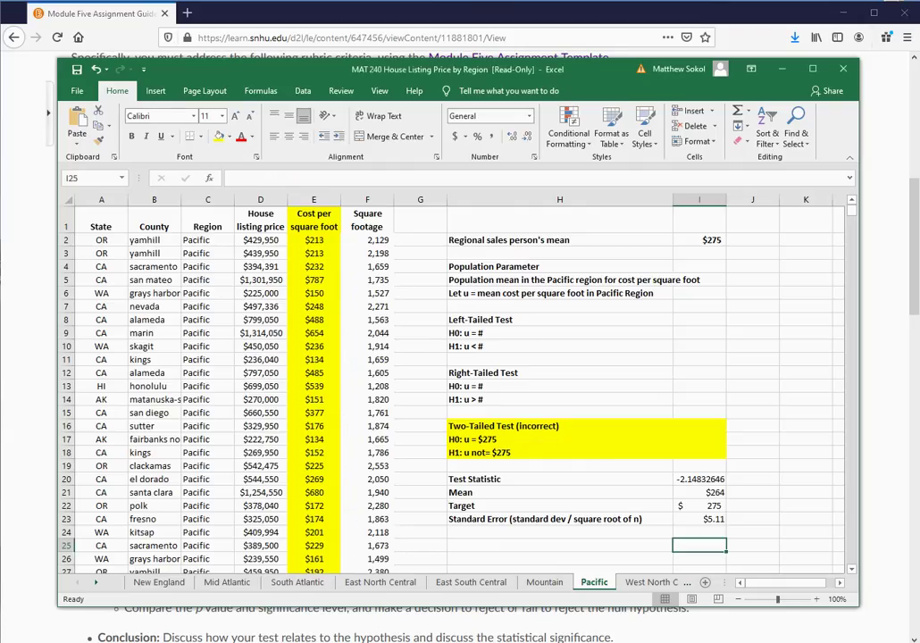
left_click(530, 543)
type("p-value")
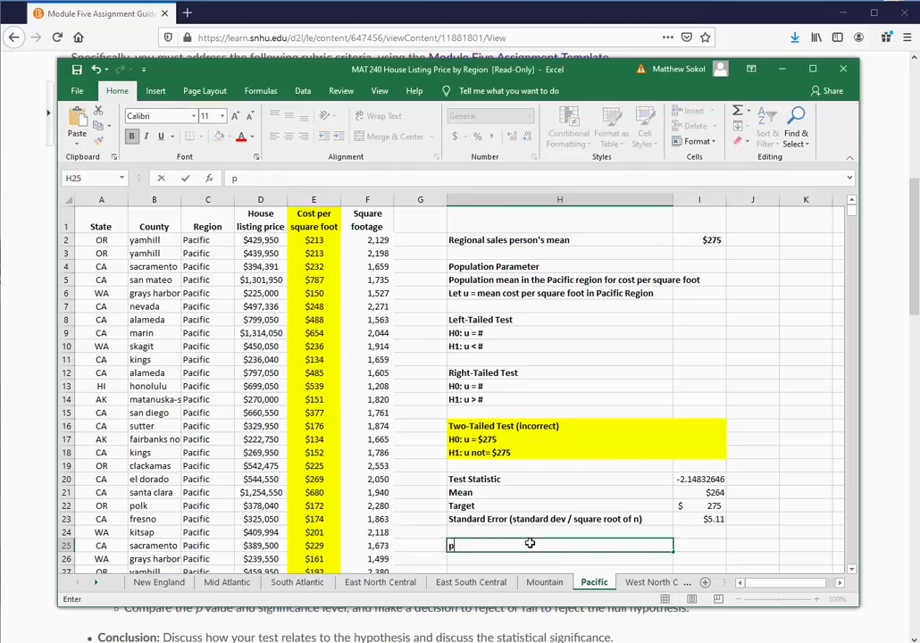
Step: Calculate the two-tailed p-value in I25 with =T.DIST.2T(2.148,1000) and make the result bold
type("=")
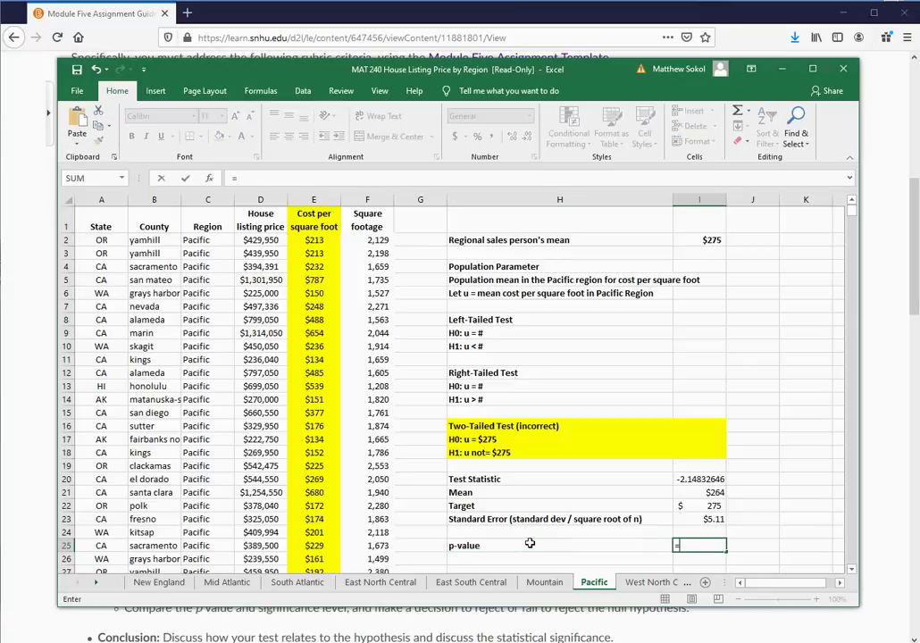
type("t.dist.2t")
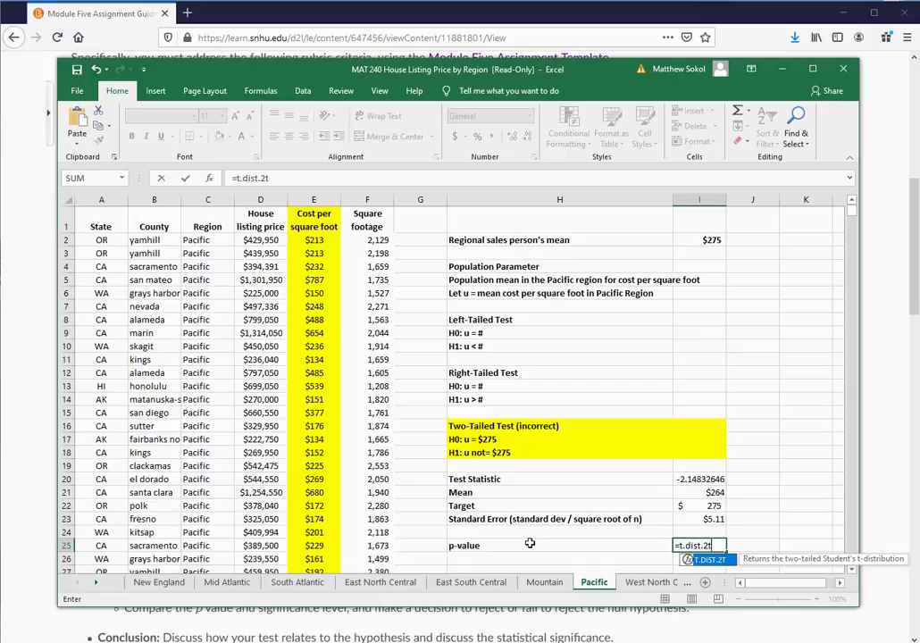
type("(")
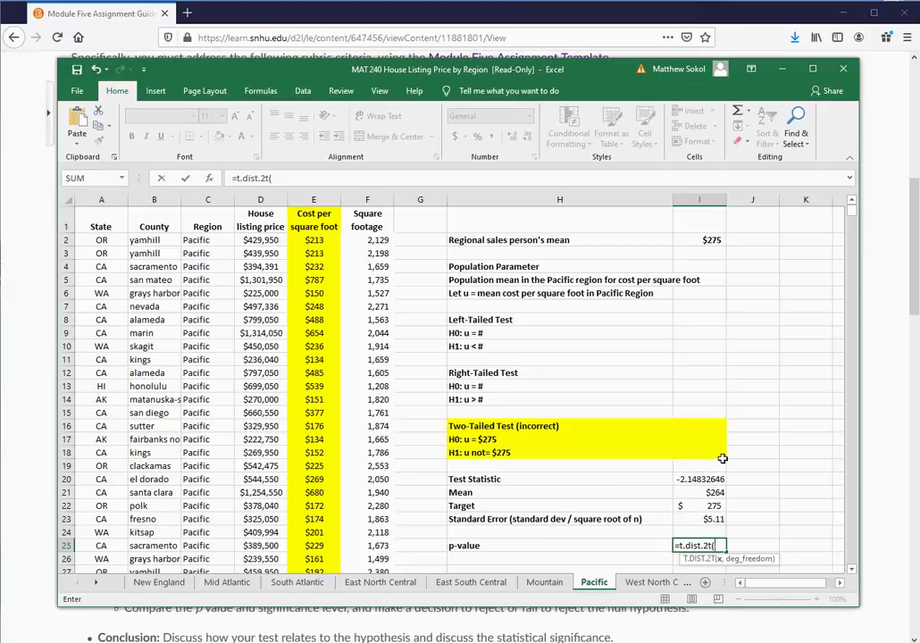
type("2.148,")
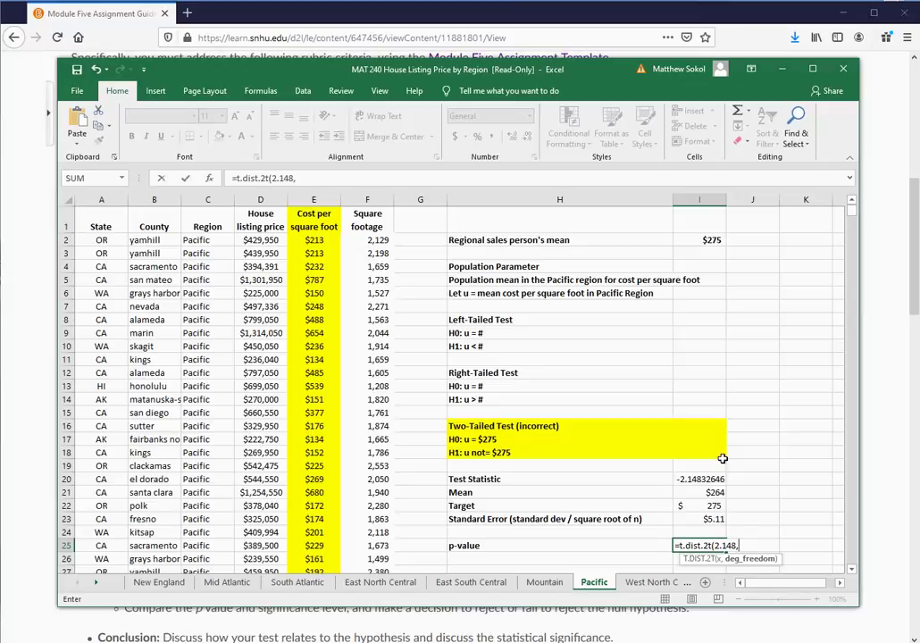
type("1000)")
key("Return")
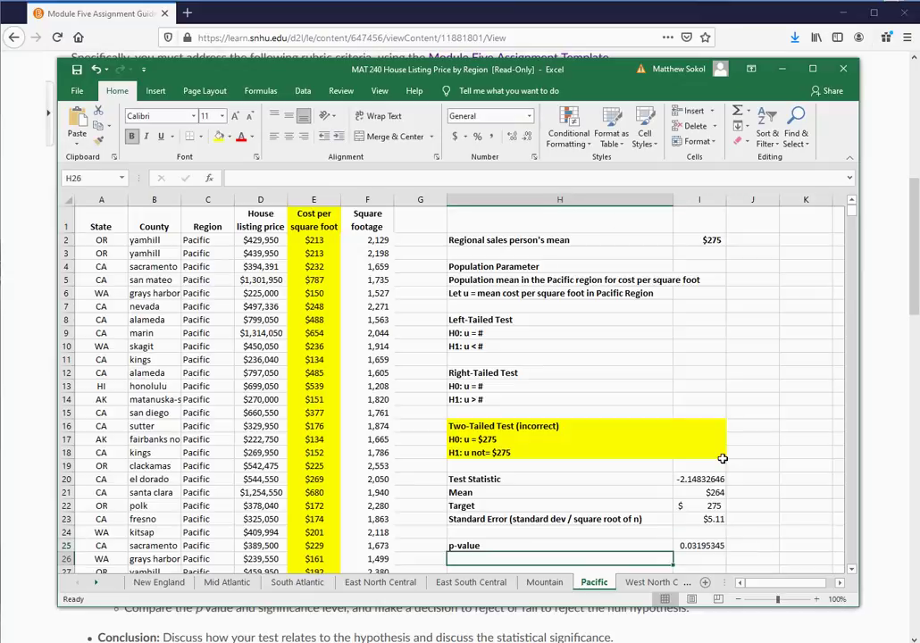
left_click(701, 545)
left_click(131, 136)
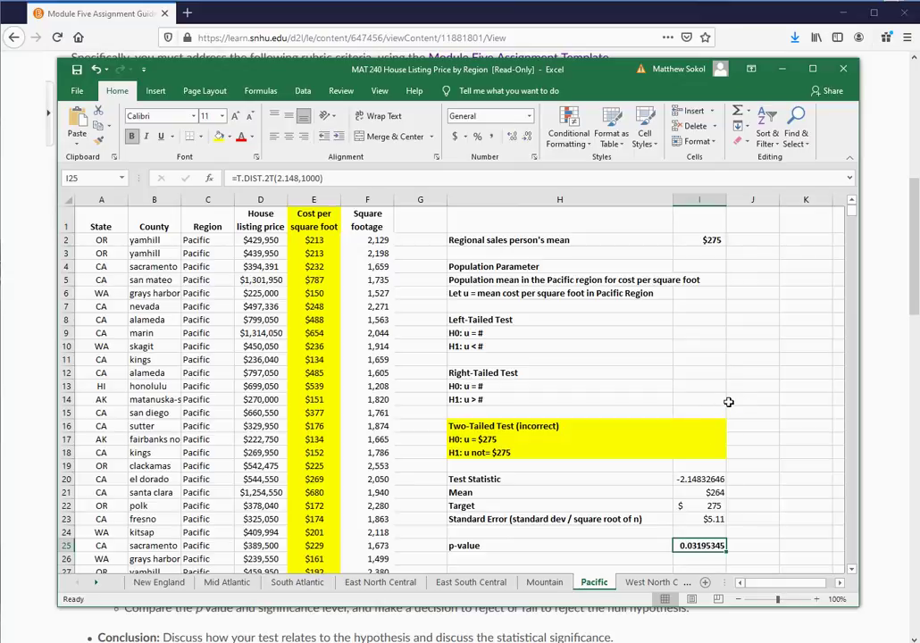
Step: Enter the decision in H27: "Since the p-value is less than the level of significance we reject the null hypothesis"
scroll(728, 402, "down", 1)
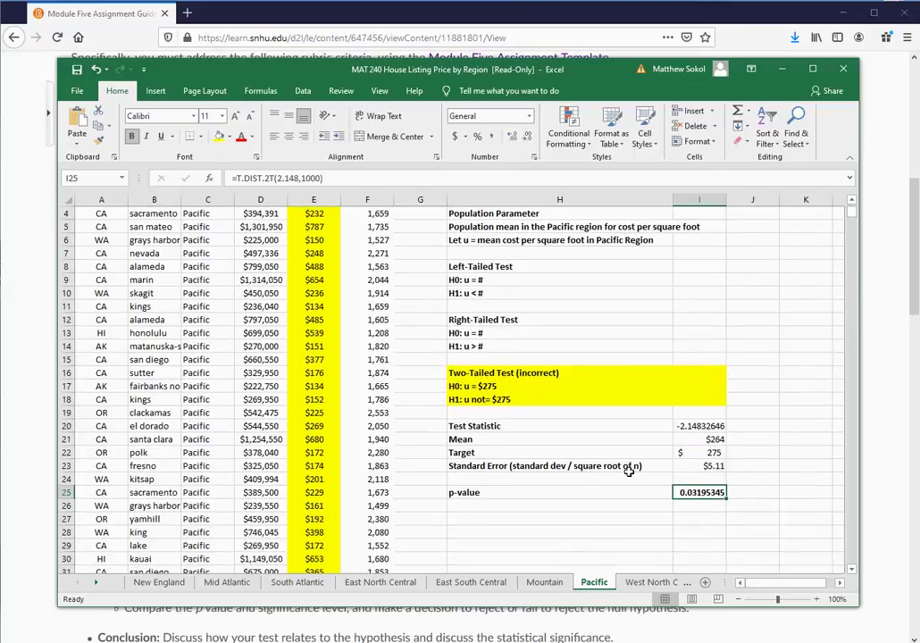
left_click(468, 519)
type("S")
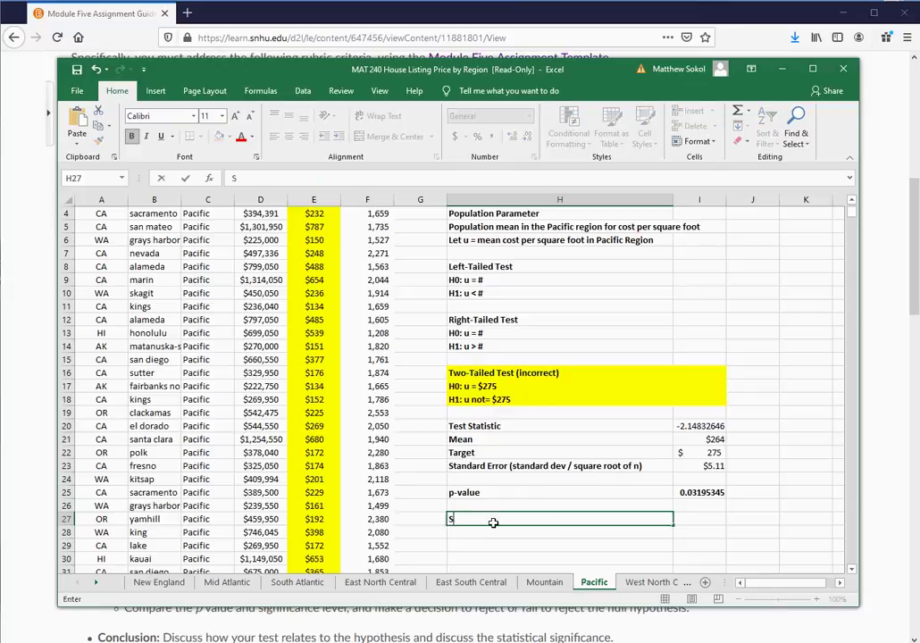
type("ince the p-value is less th")
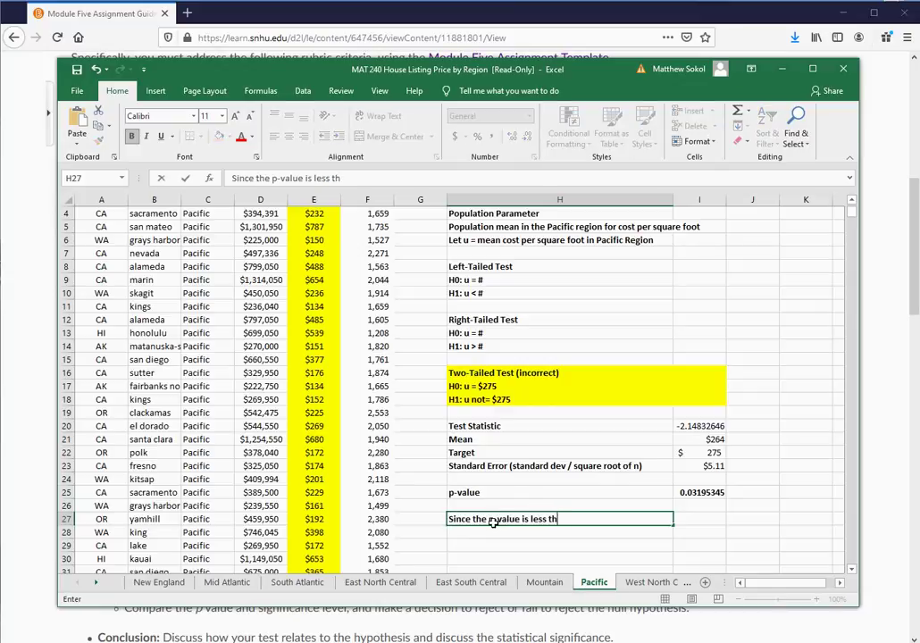
type("an the level of")
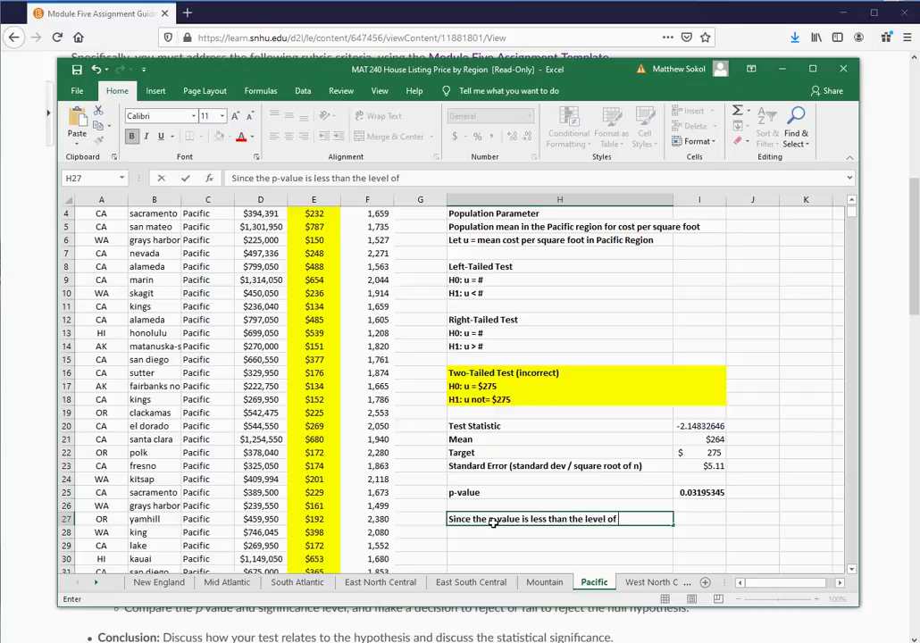
type(" significance ")
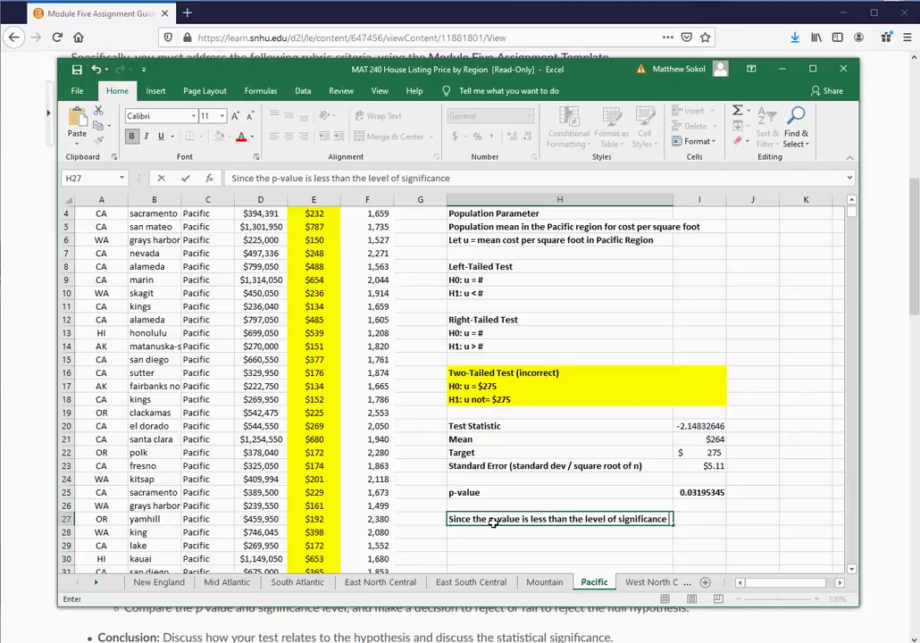
type("we reject the ")
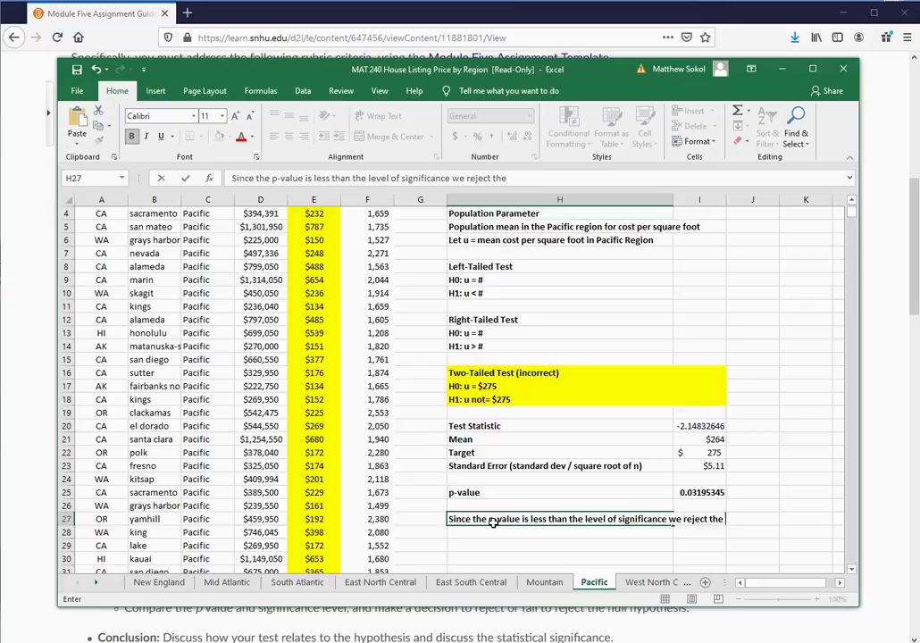
type("null hypothesis")
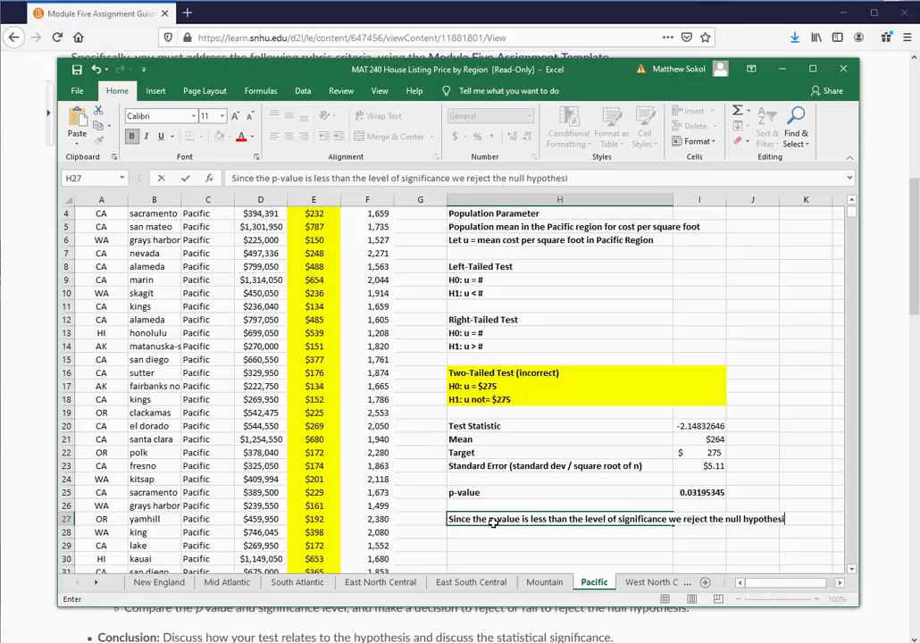
key("Return")
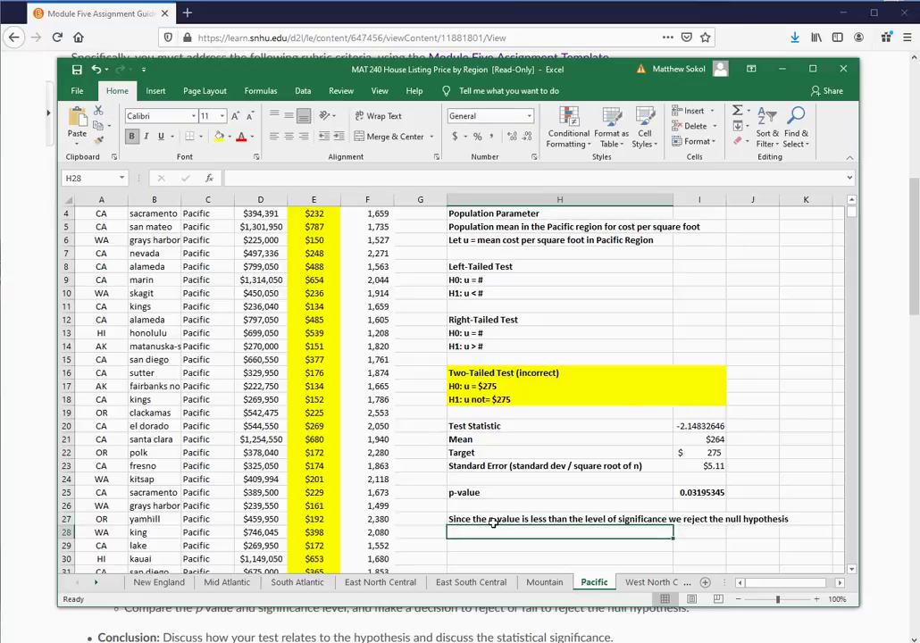
Step: Enter "Evidence supports the alternative:" in H28 and review the two-tailed alternative hypothesis in H18
type("Evidence supports the alternative:")
key("Return")
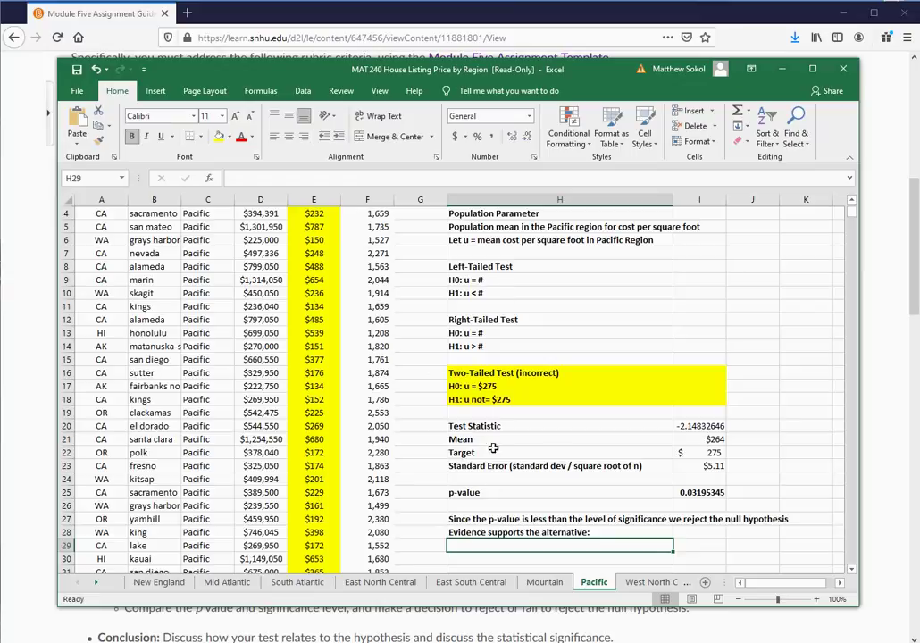
left_click(506, 398)
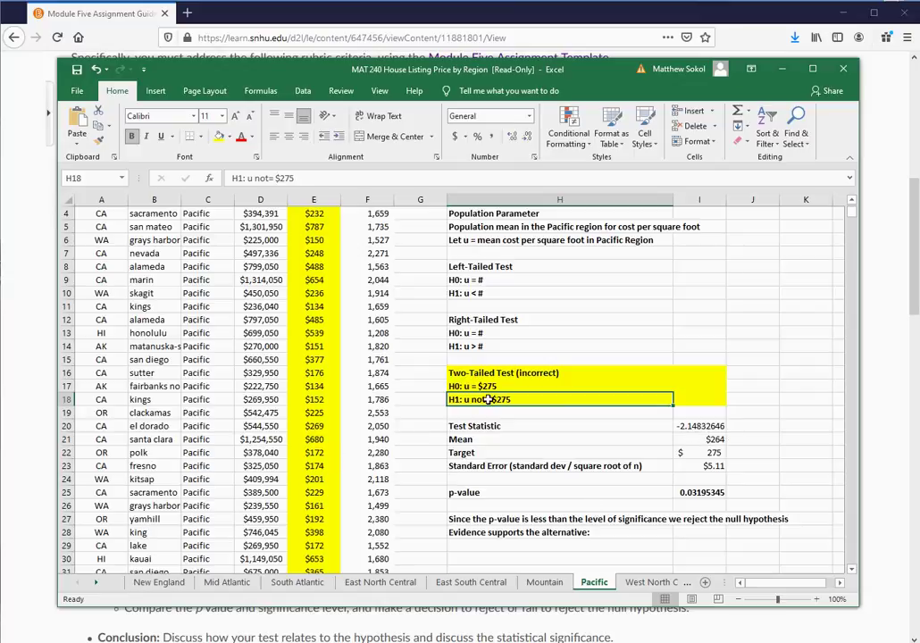
scroll(474, 378, "up", 1)
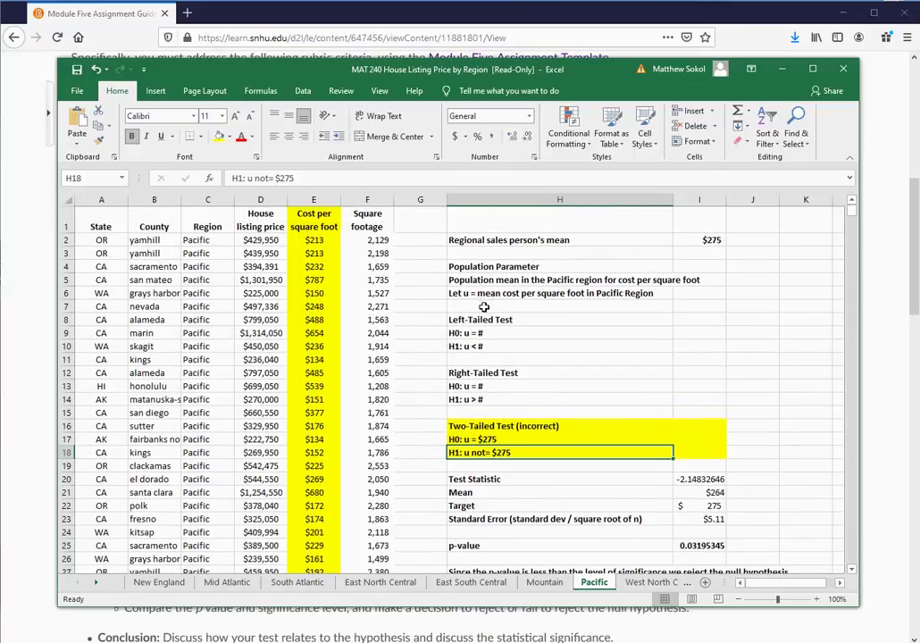
scroll(511, 431, "down", 1)
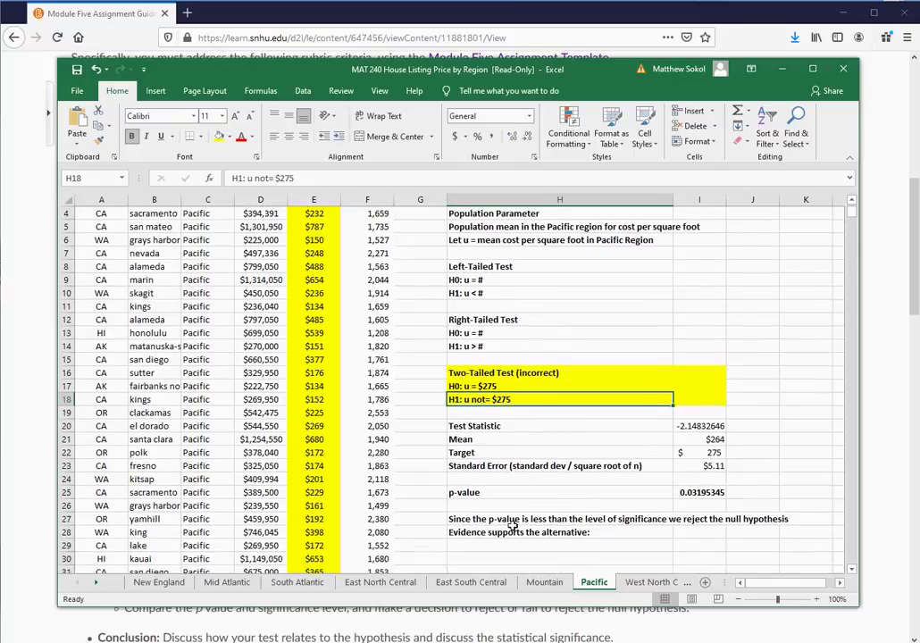
Step: Enter the conclusion in H29: "Evidence suggest the mean cost per square foot in the pacific region is not equal to $275"
left_click(468, 546)
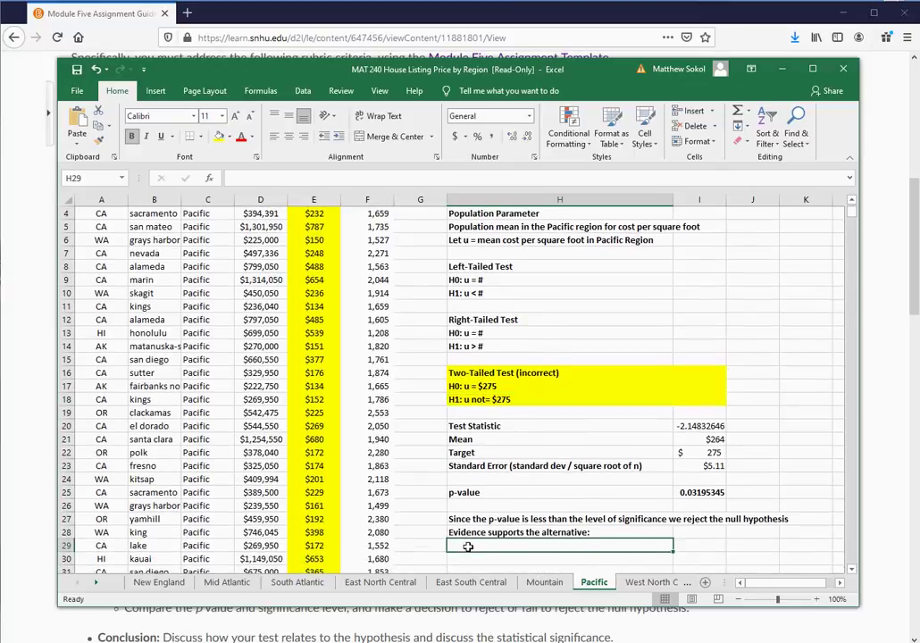
type("Evidence")
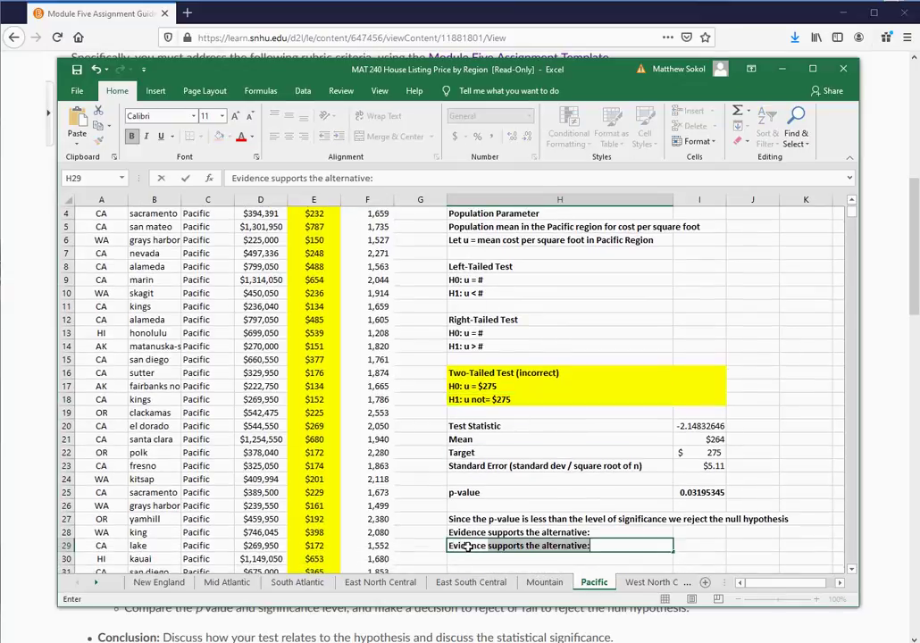
type(" suggest the mean ")
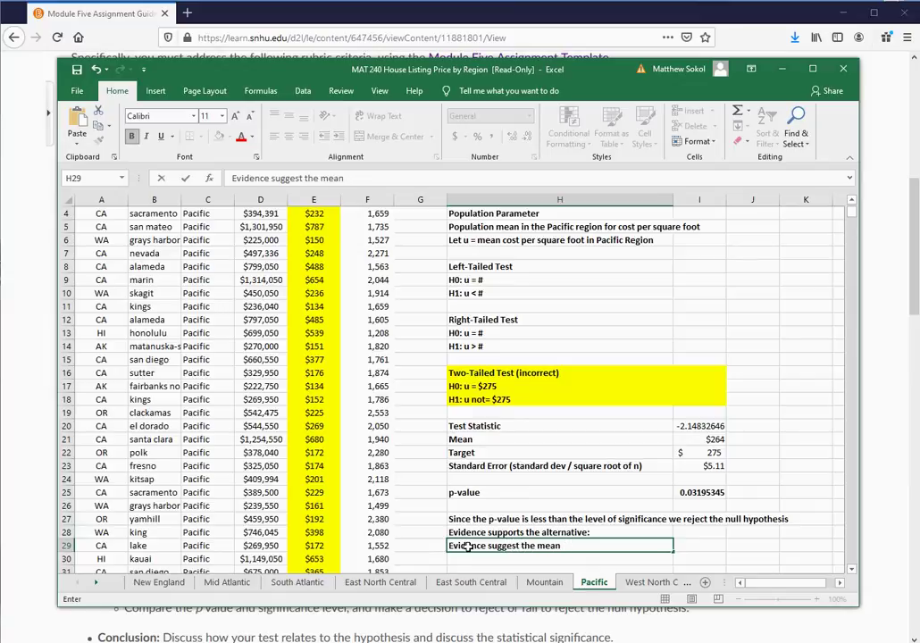
type("cost per square fo")
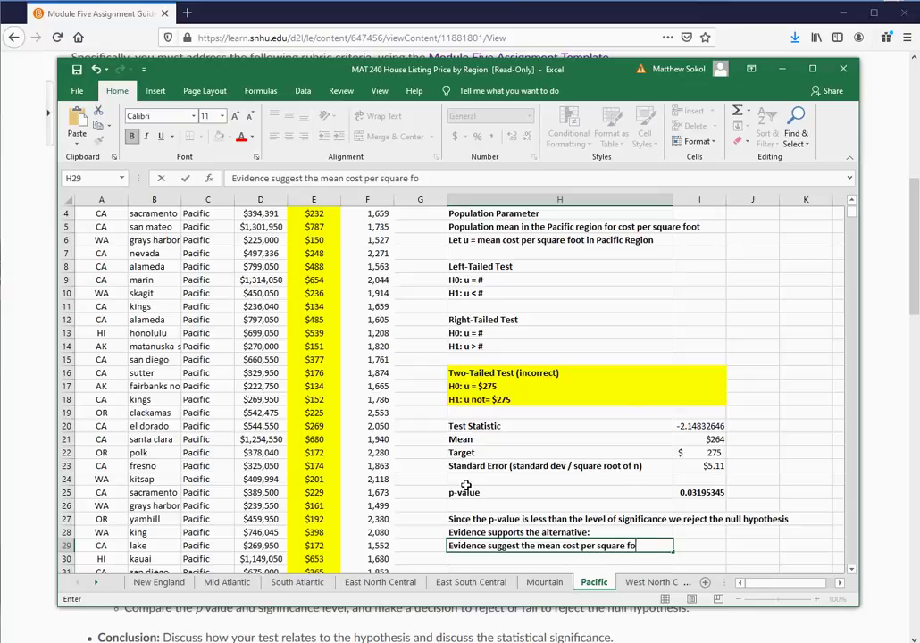
type("ot in the pacif")
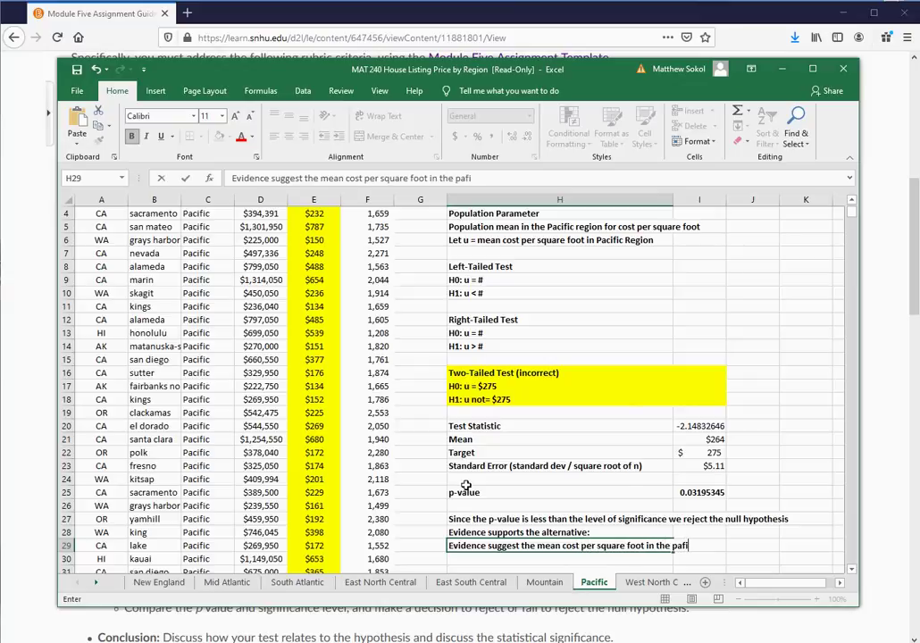
type("ic region is not equal")
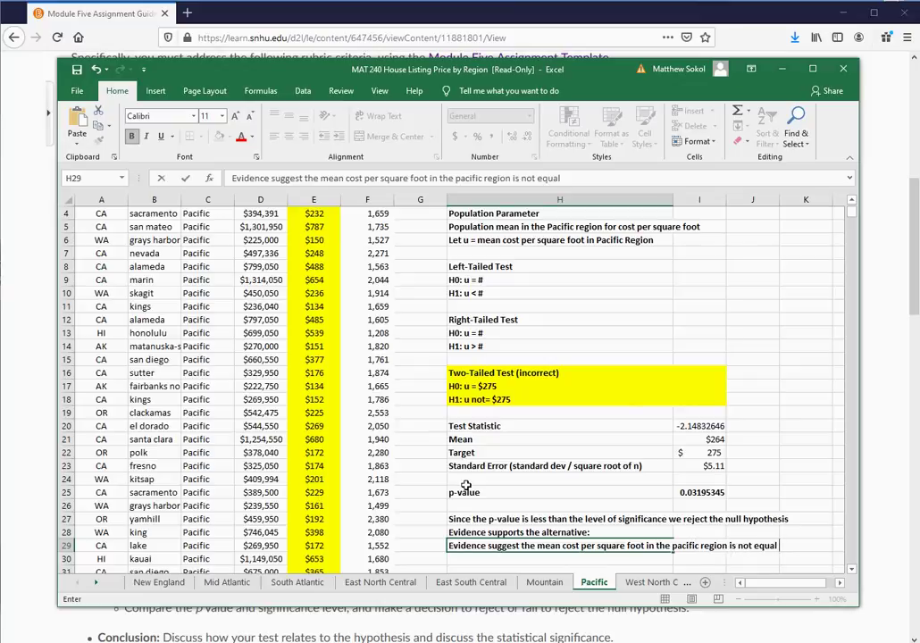
type(" to $275")
key("Return")
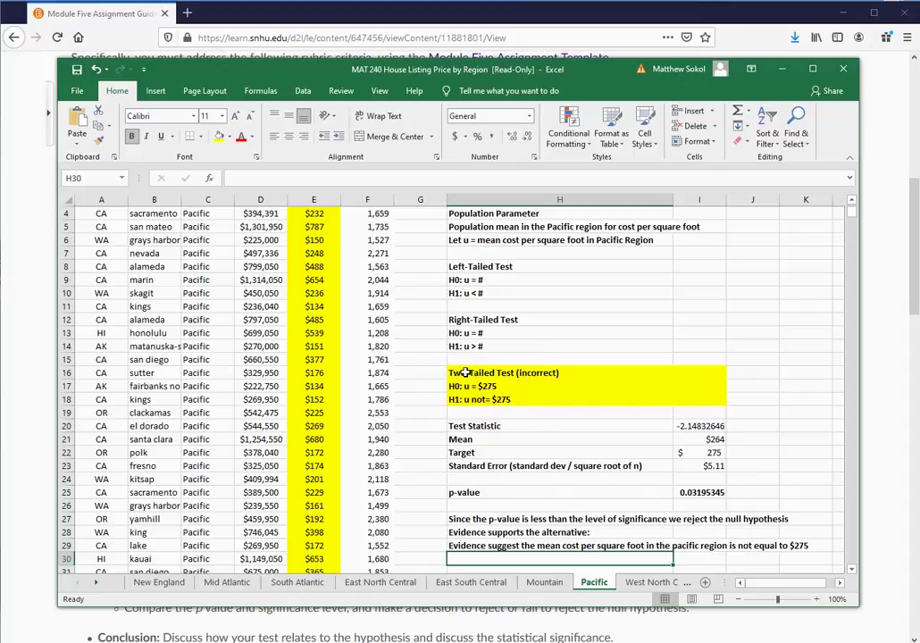
Step: Apply all borders to the left-tailed and right-tailed test cells H8:H14
left_click_drag(545, 266, 549, 346)
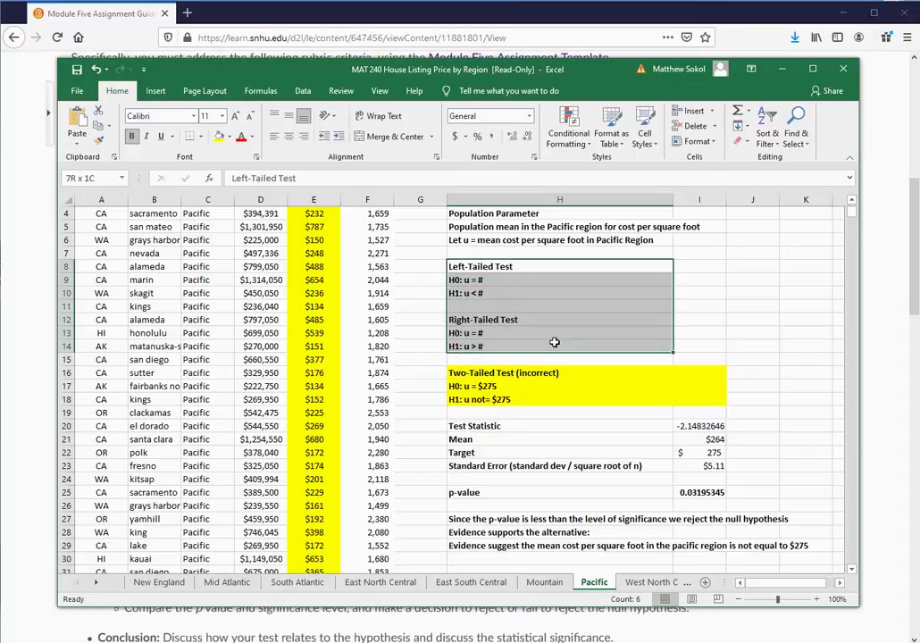
left_click(201, 136)
left_click(224, 251)
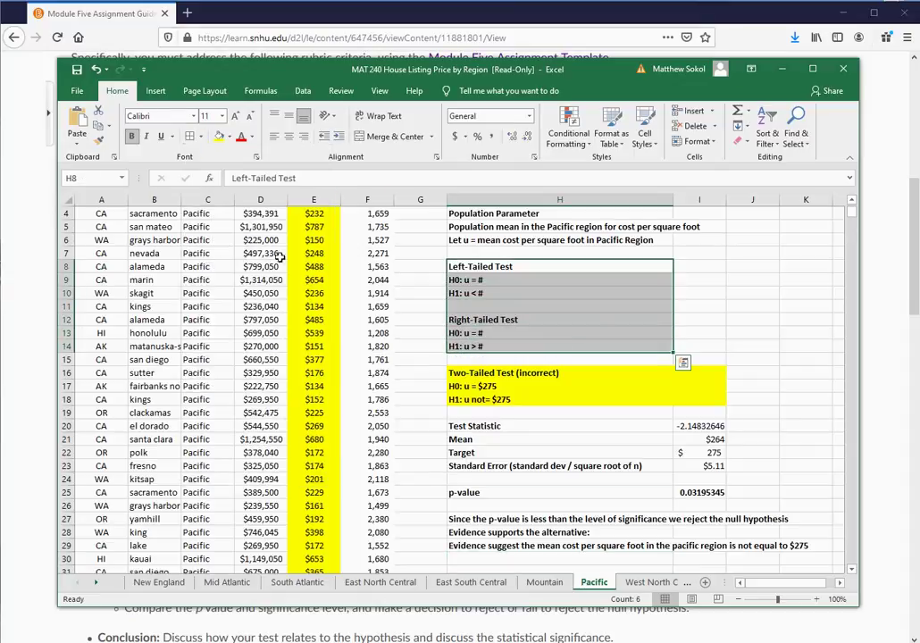
left_click(495, 268)
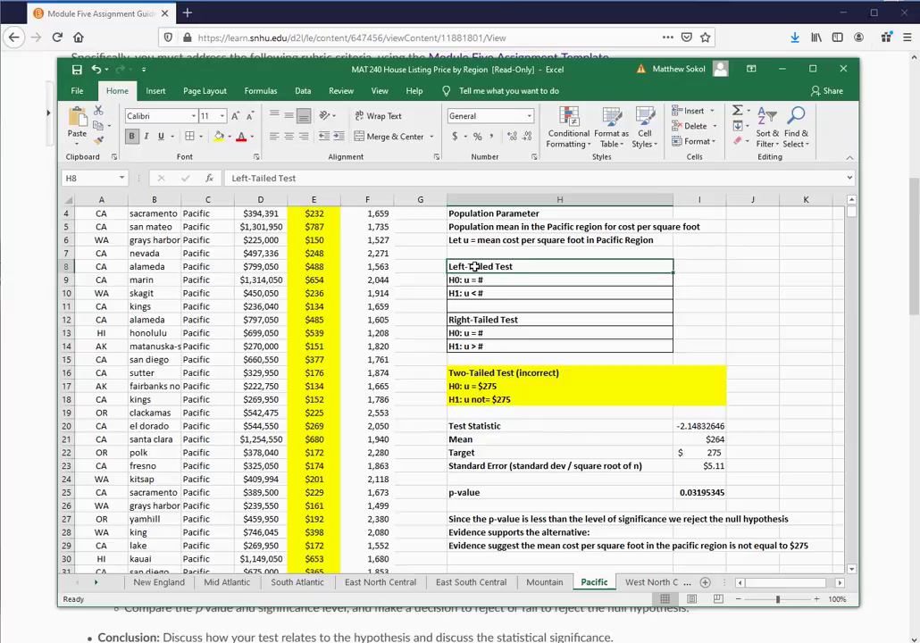
Step: Fill the left-tailed test cells H8:H10 and the right-tailed test cells H12:H14 with green
left_click_drag(486, 268, 497, 292)
left_click(230, 135)
left_click(325, 190)
left_click_drag(477, 320, 481, 340)
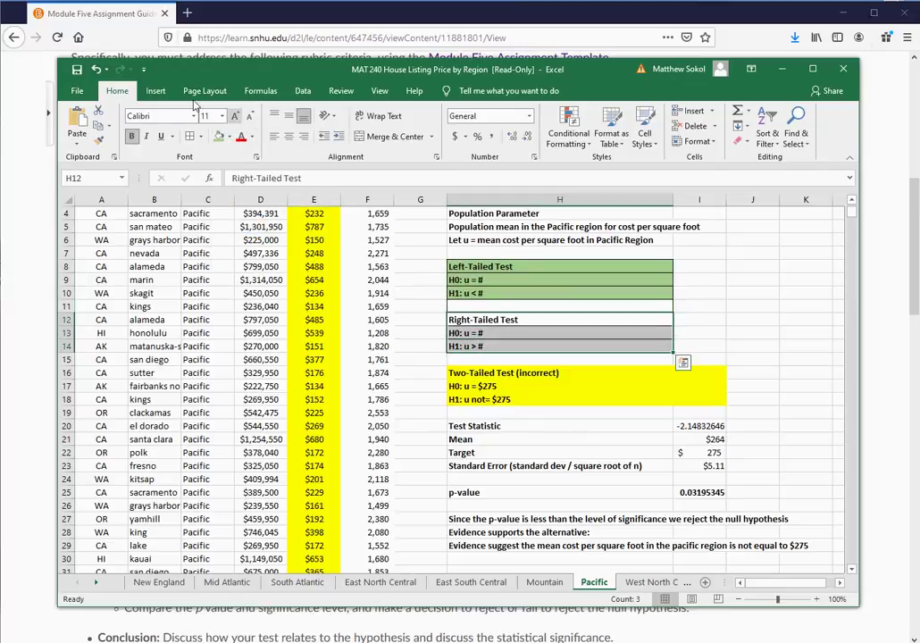
left_click(218, 135)
left_click(803, 293)
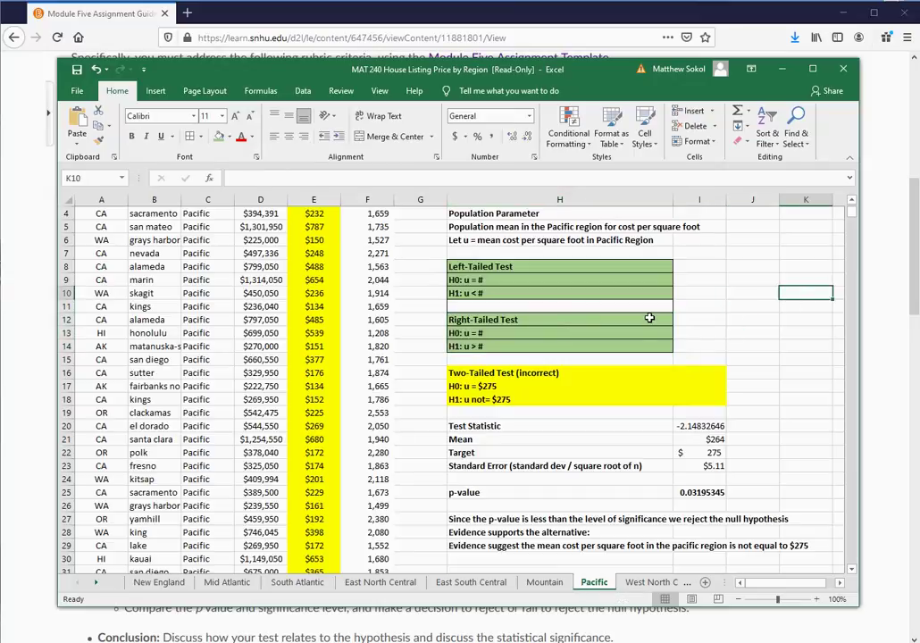